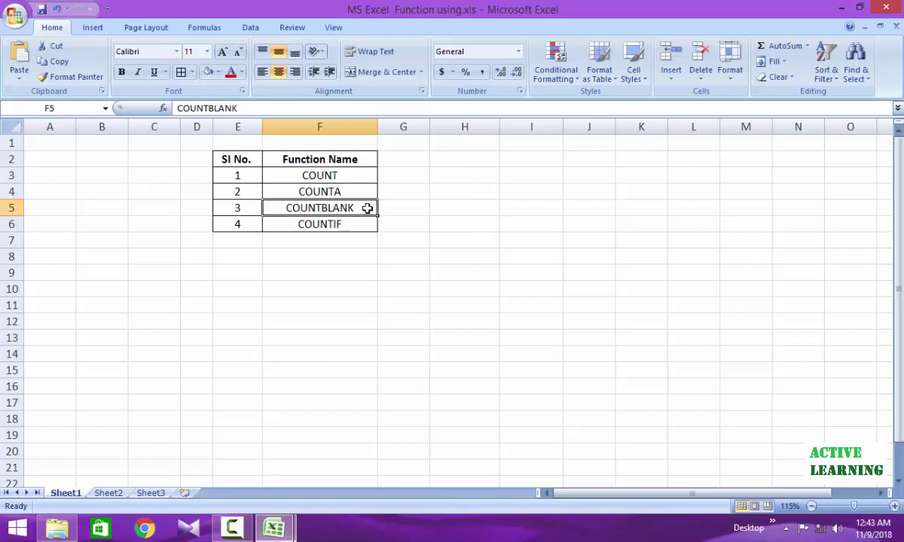
Enter the column headers Name, Age and Phone Number in cells H2, I2 and J2.
left_click(355, 226)
key("Down")
key("Down")
key("Down")
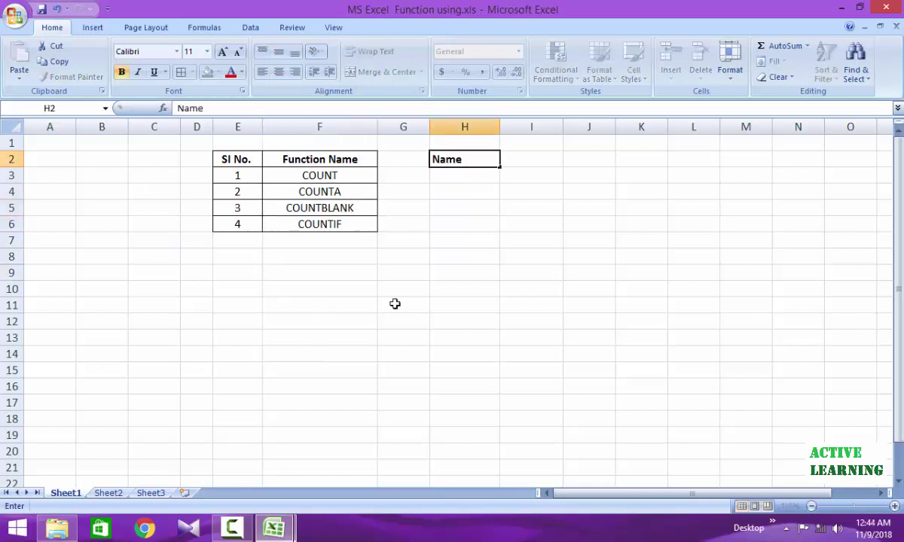
key("Tab")
type("Age")
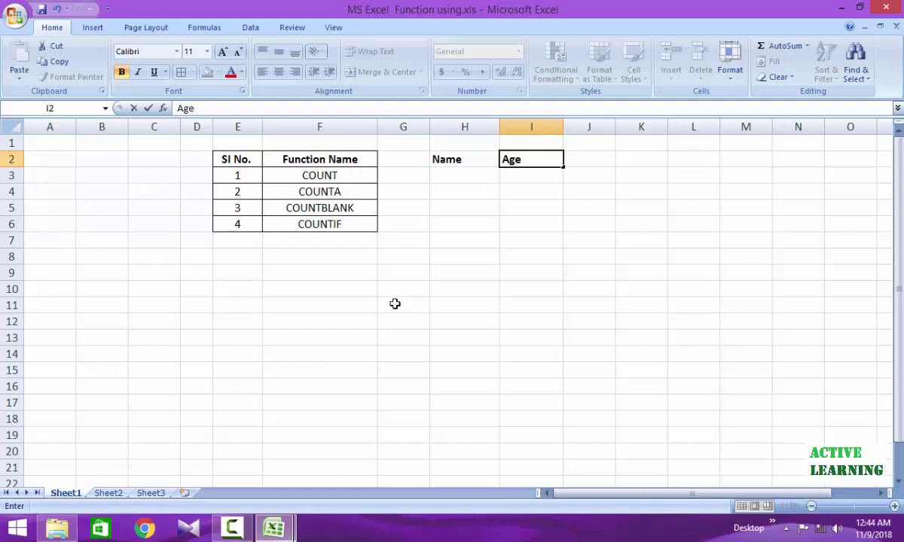
key("Tab")
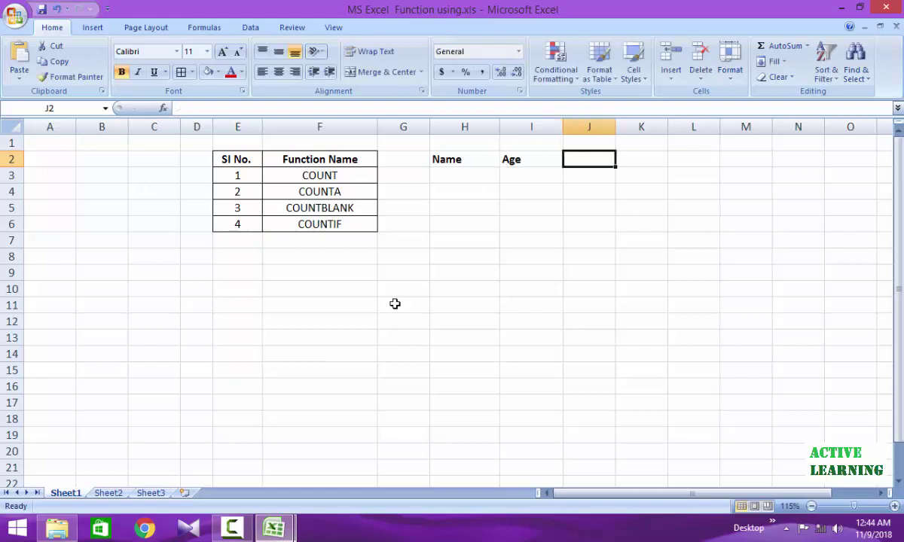
type("Phon")
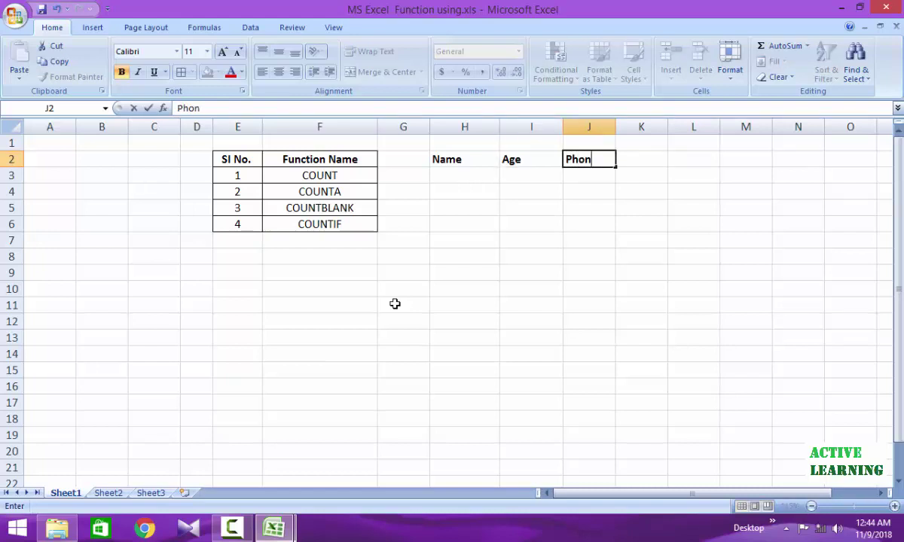
type("e Number")
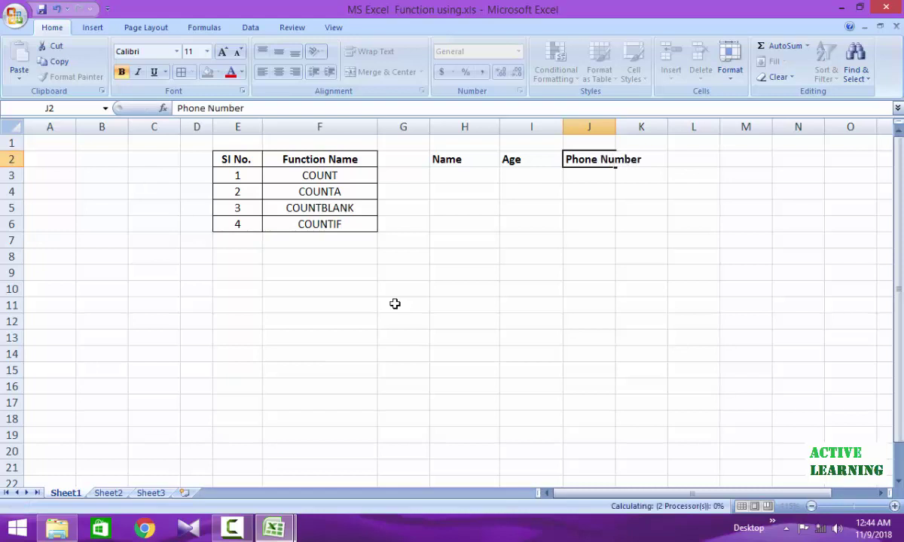
key("Return")
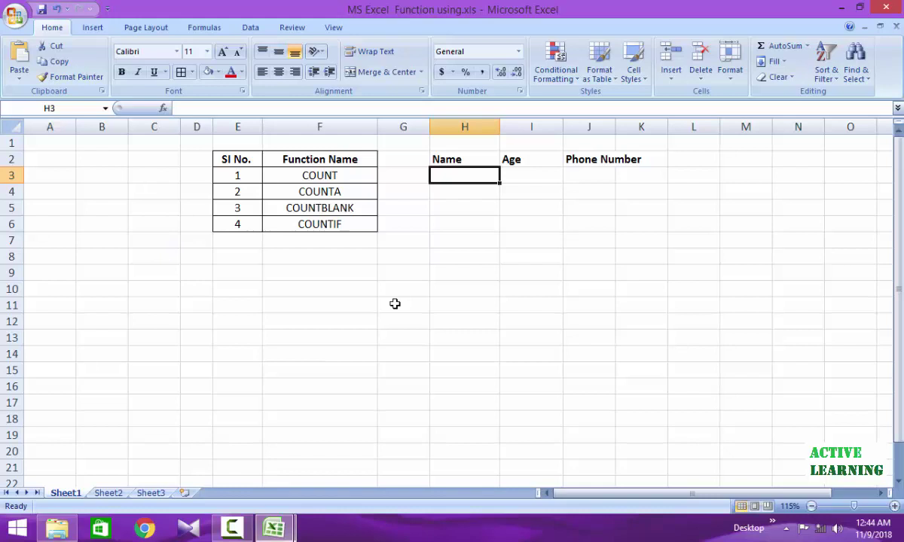
Fill H3:H6 under the Name header with four people's names, each preceded by the title Mr.
type("Mr.")
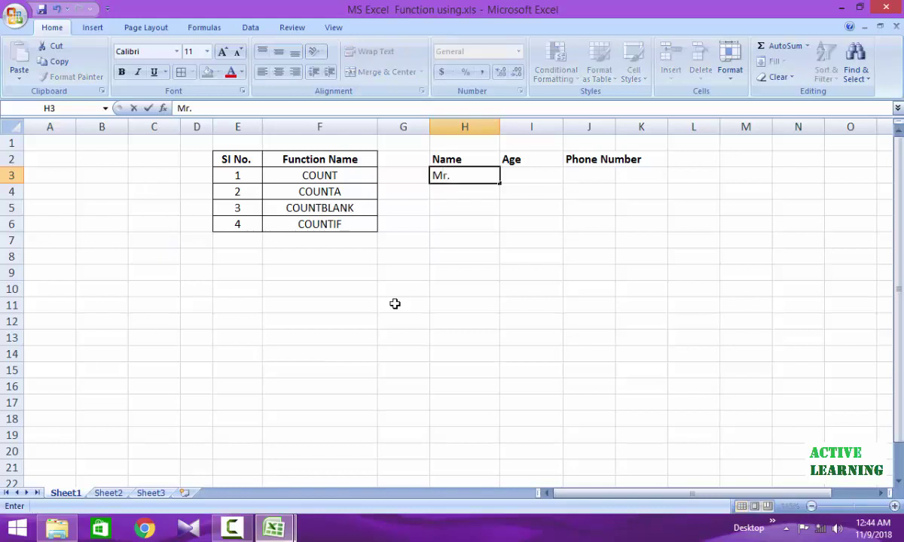
type(" kamal")
key("Return")
type("Ma")
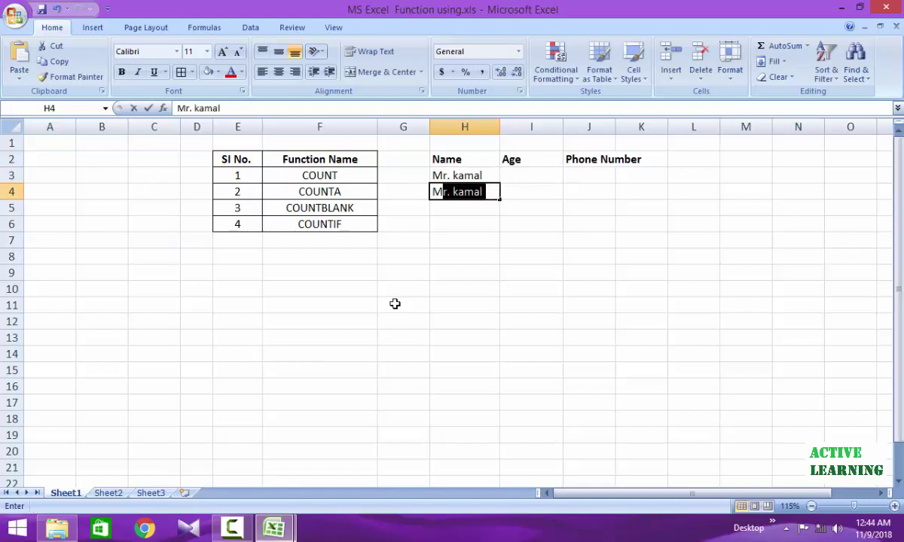
type("r")
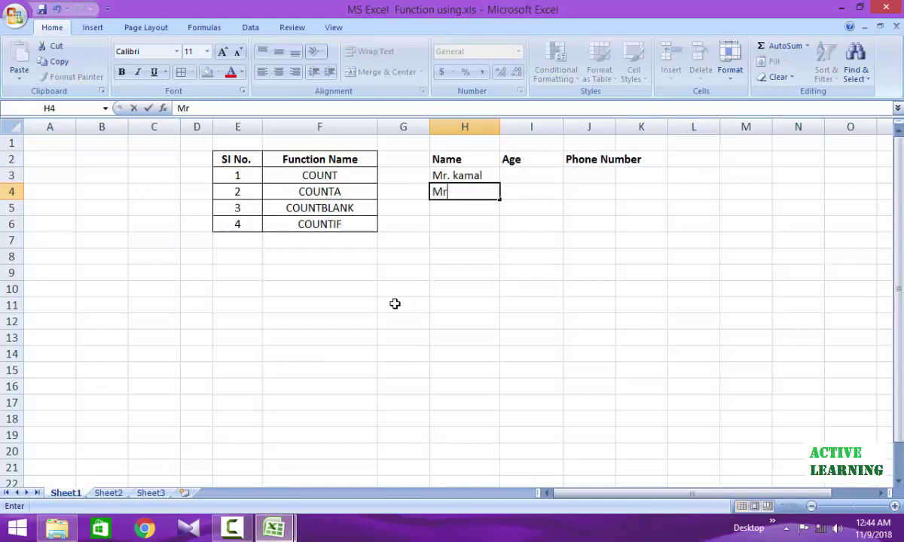
type("l.")
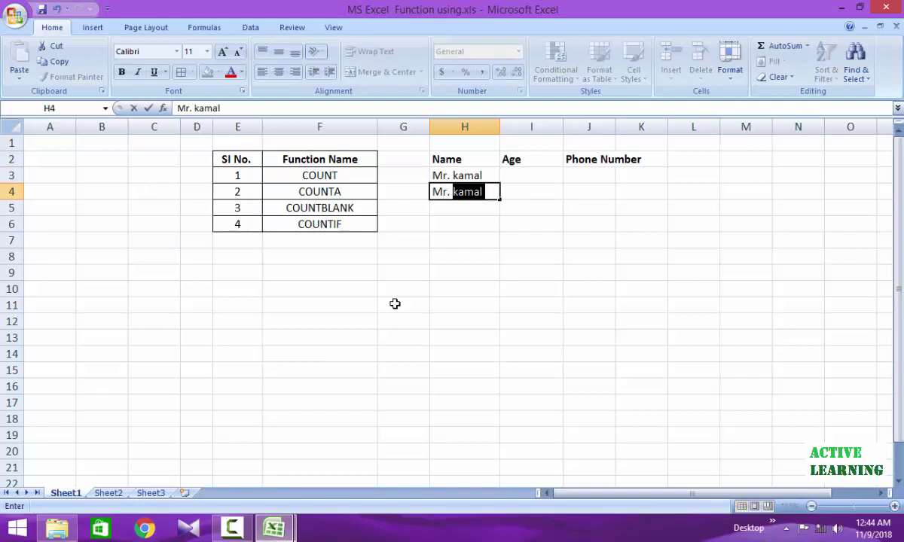
type(" Rafi")
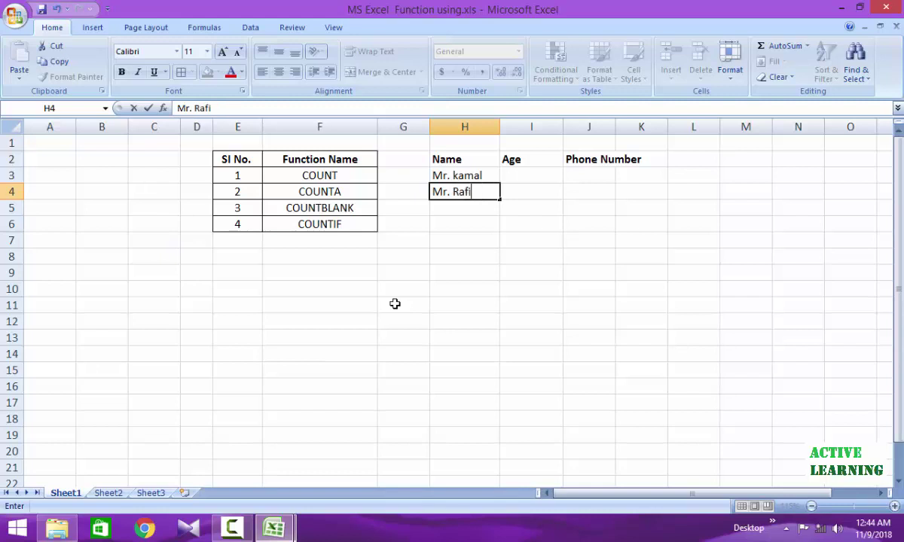
key("Return")
type("Mr. Ja")
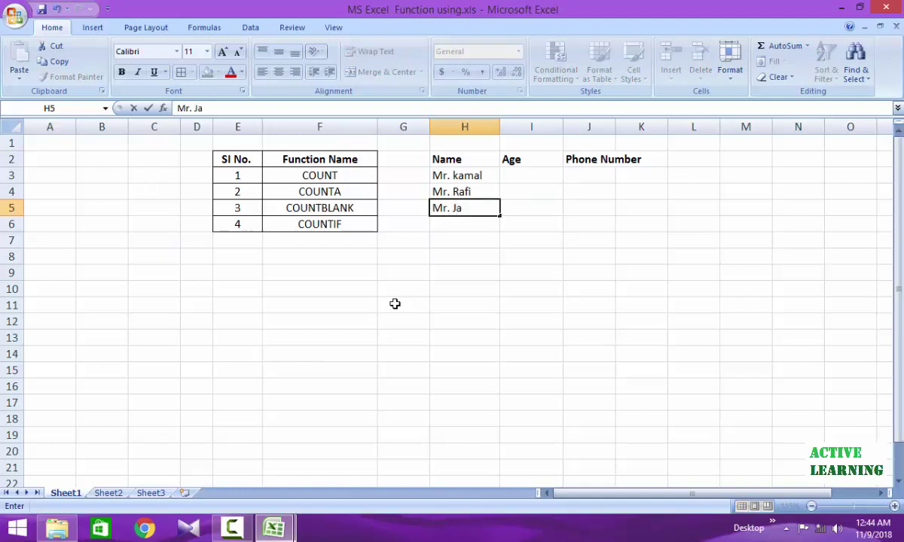
type("bed")
key("Return")
type("Mr. La")
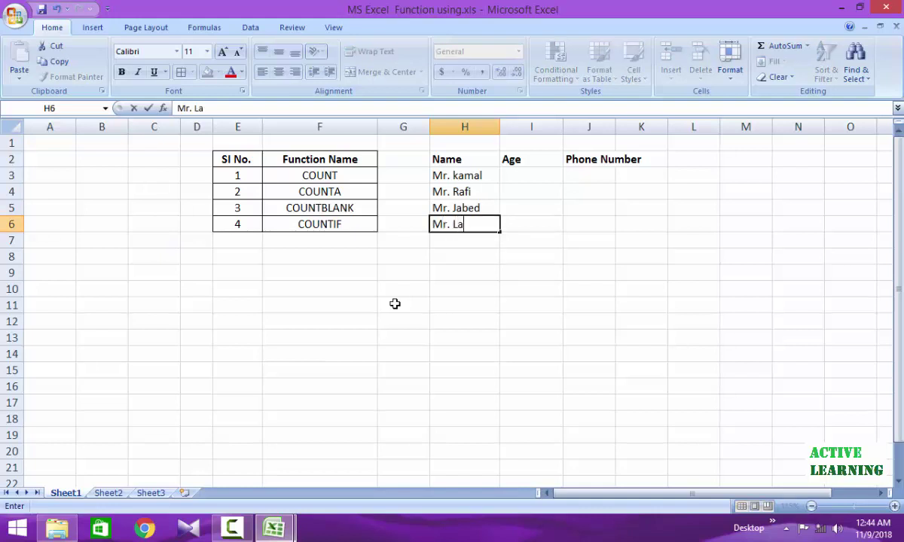
type("bib")
Enter the ages 25, 27, 18 and 32 in cells I3 to I6.
key("Right")
key("Up")
key("Up")
key("Up")
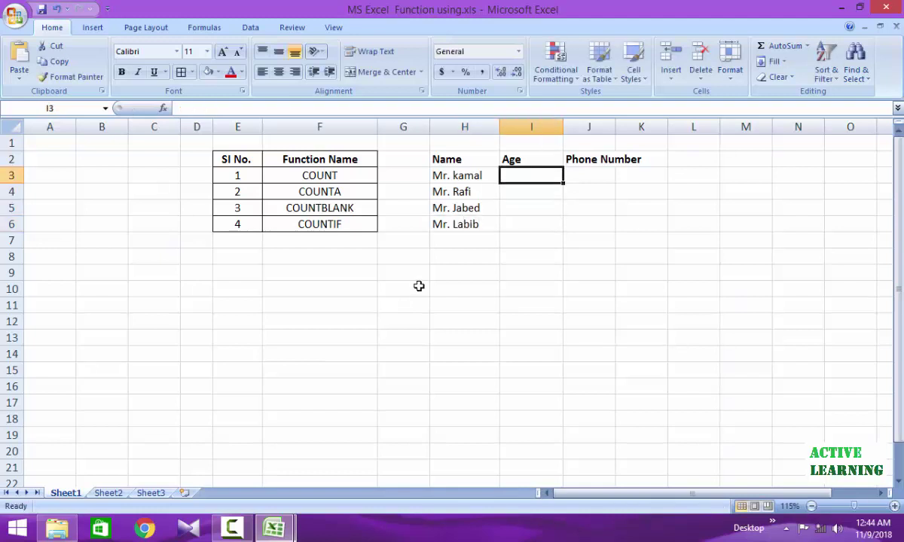
type("25")
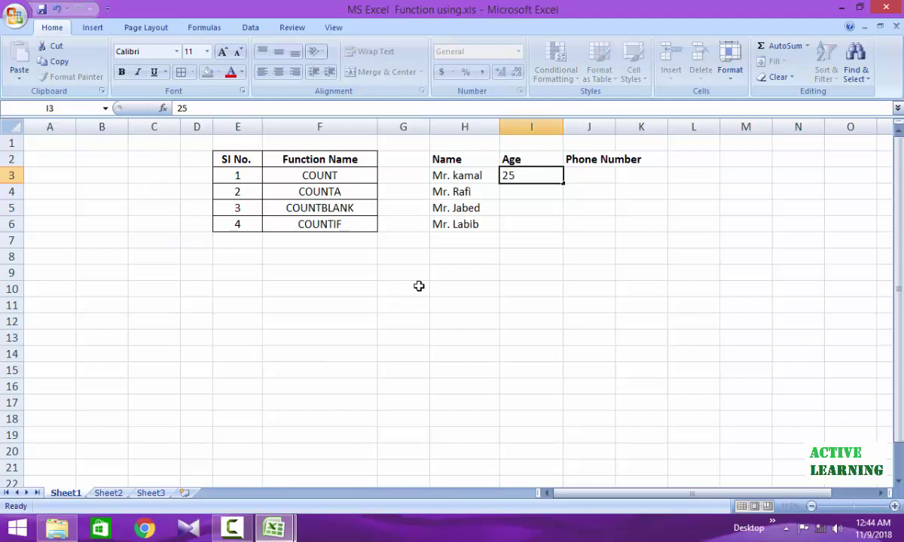
key("Return")
type("27")
key("Return")
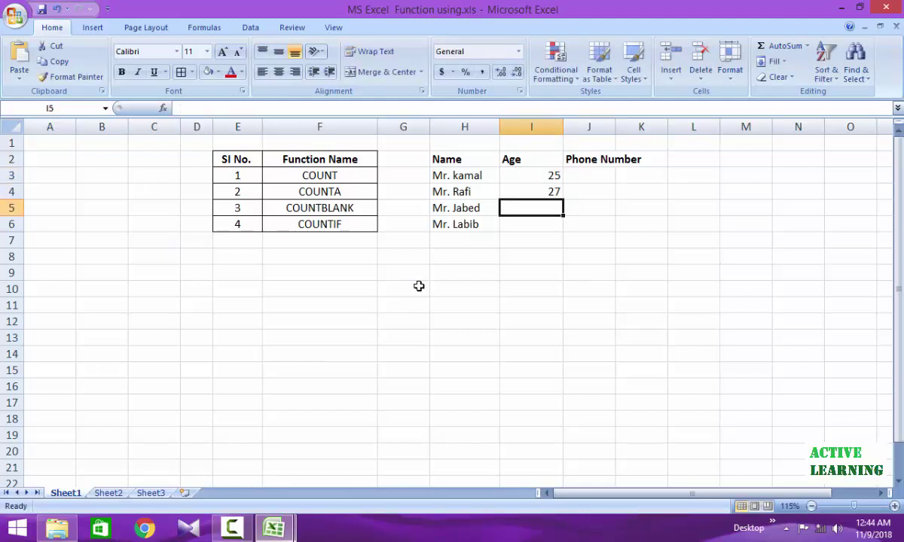
type("18")
key("Return")
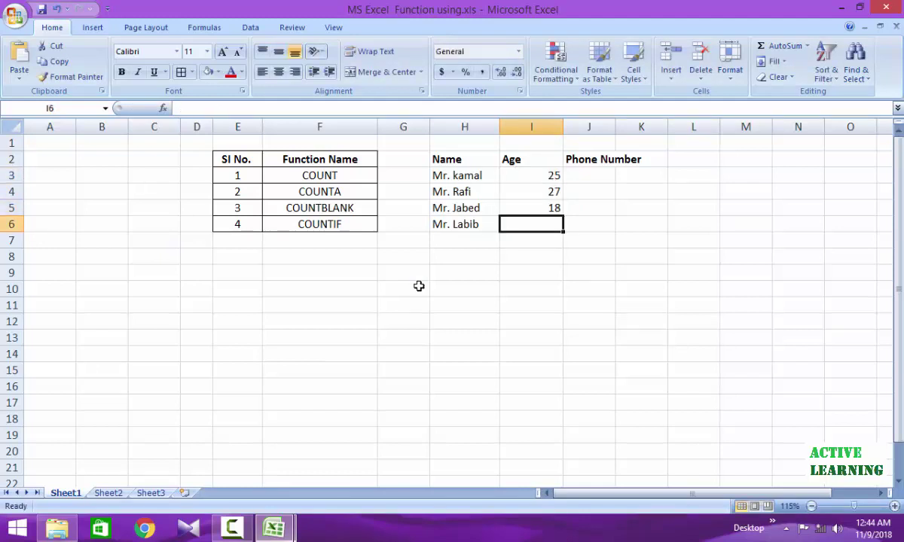
type("32")
key("Return")
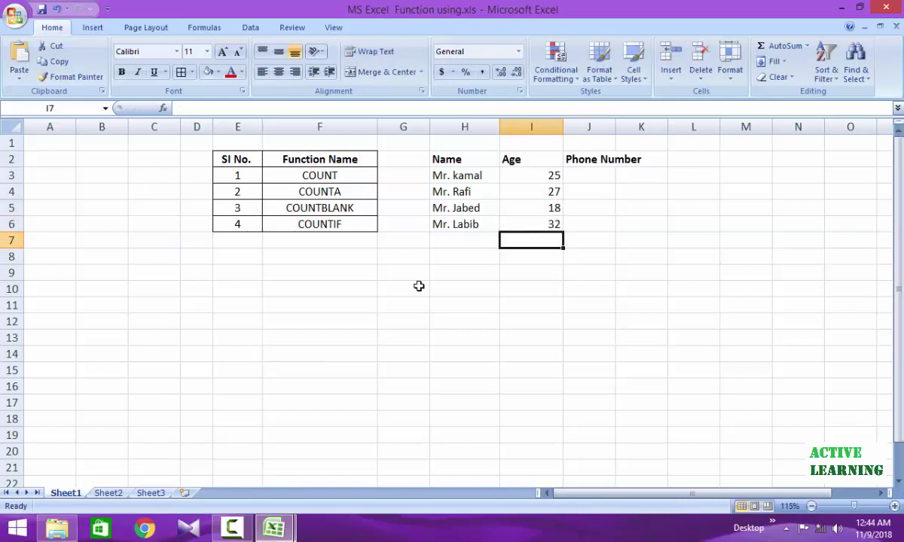
Enter a five-digit phone number for each of the four people in cells J3 to J6.
key("Right")
key("Up")
key("Up")
key("Up")
key("Up")
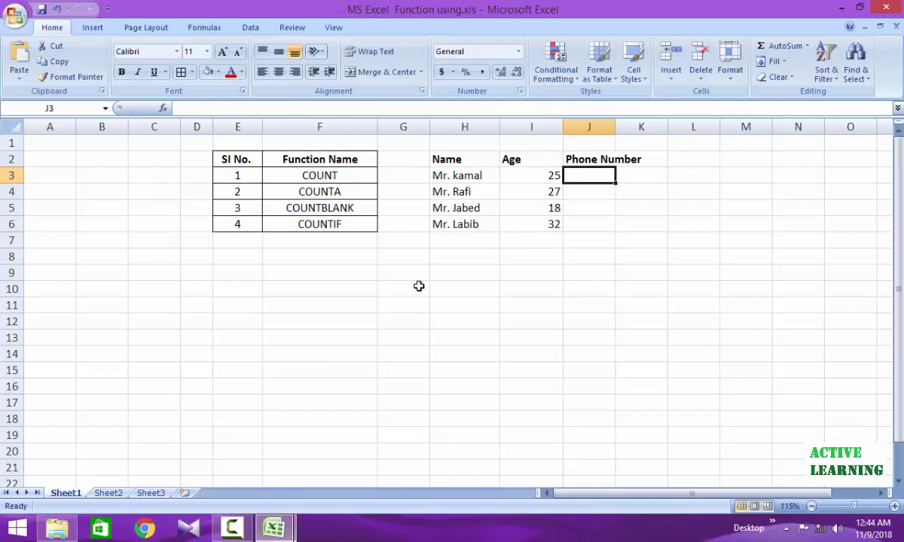
type("87454")
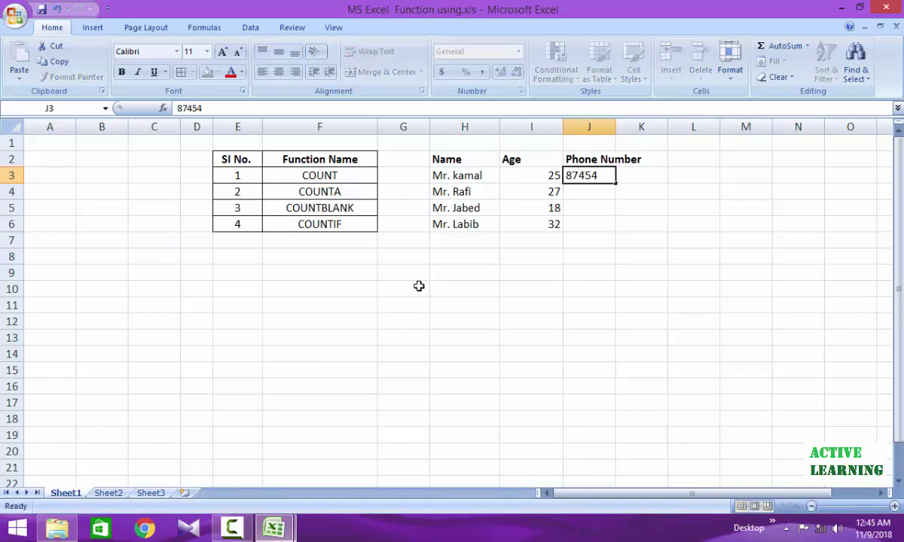
key("Return")
type("21548")
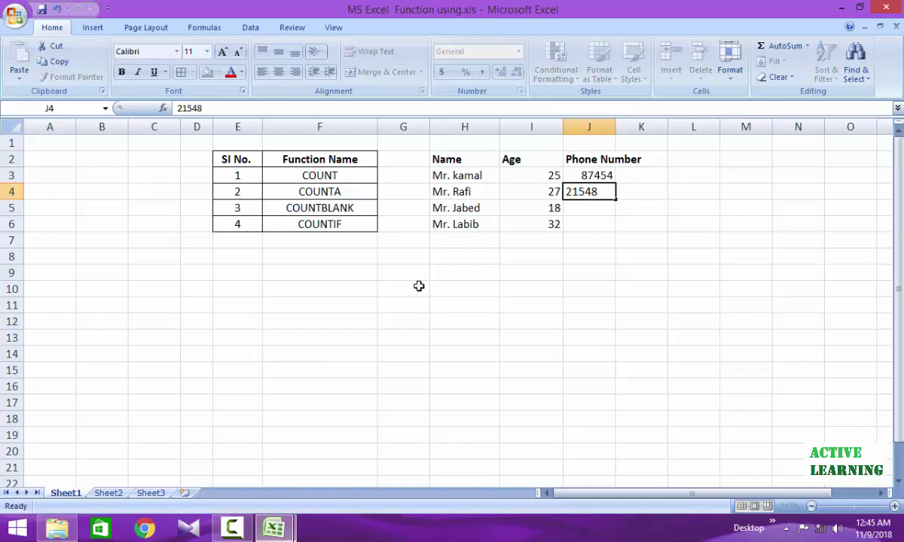
key("Return")
type("21548")
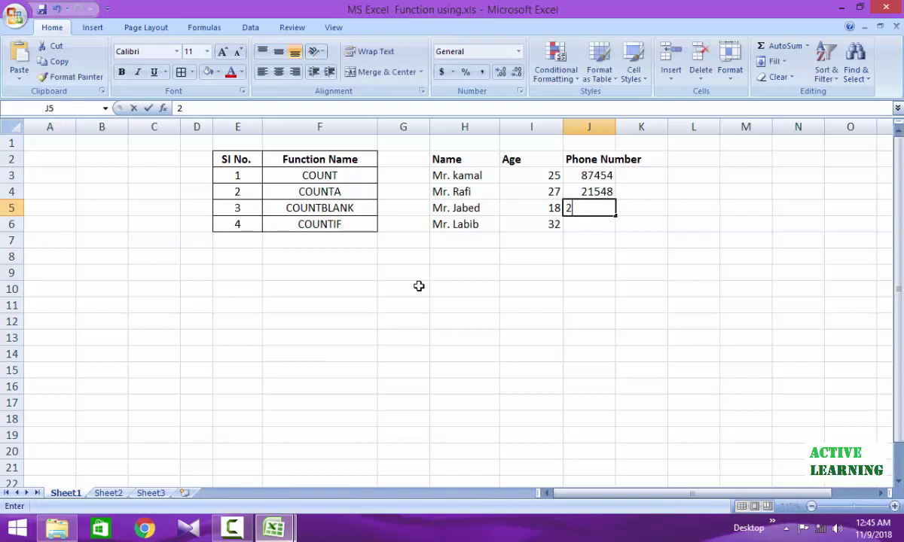
key("Return")
type("21575")
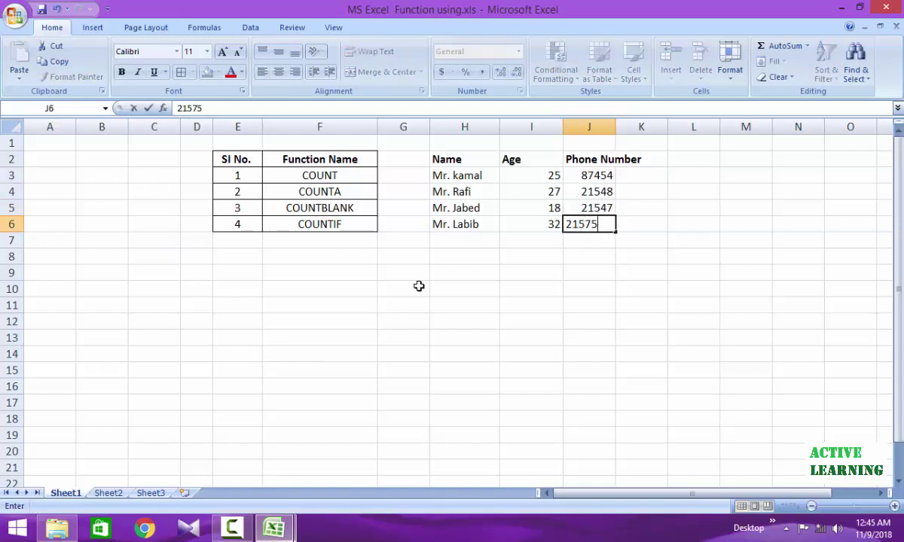
key("Return")
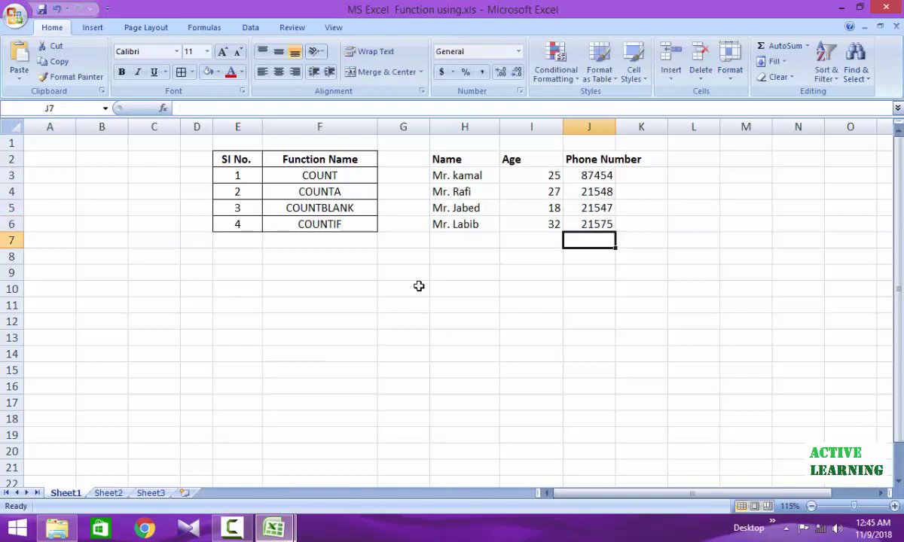
Widen column J to fit the Phone Number header and apply all borders to the table H2:J6.
key("Up")
key("Up")
key("Up")
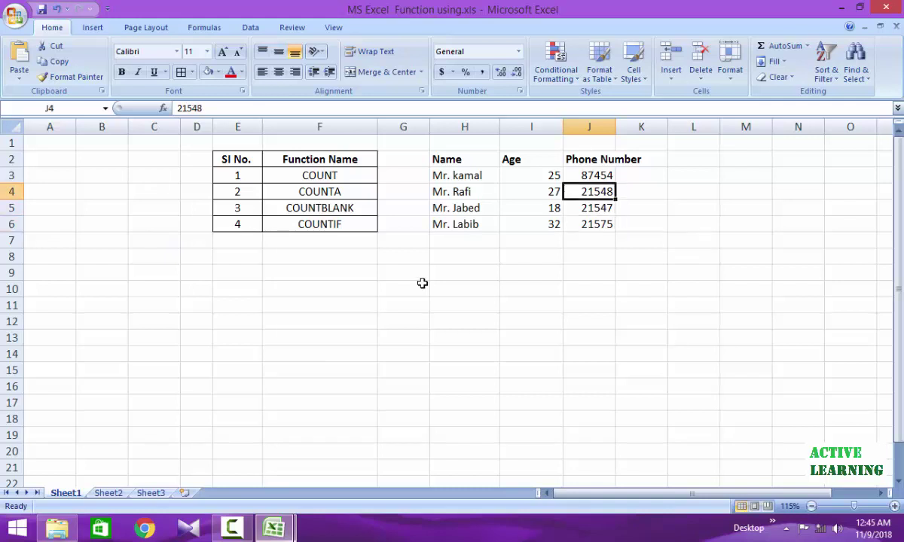
left_click_drag(439, 155, 615, 226)
double_click(616, 125)
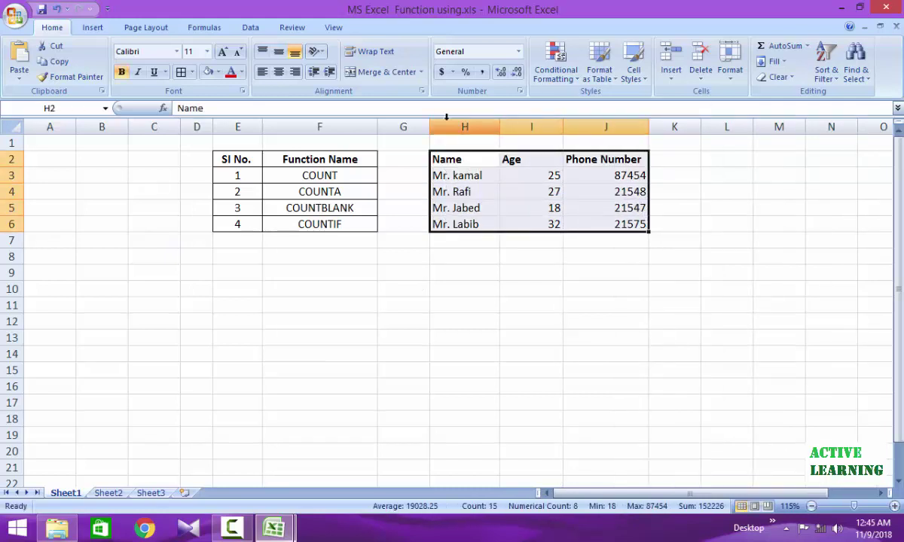
left_click(182, 74)
left_click(531, 284)
left_click(434, 317)
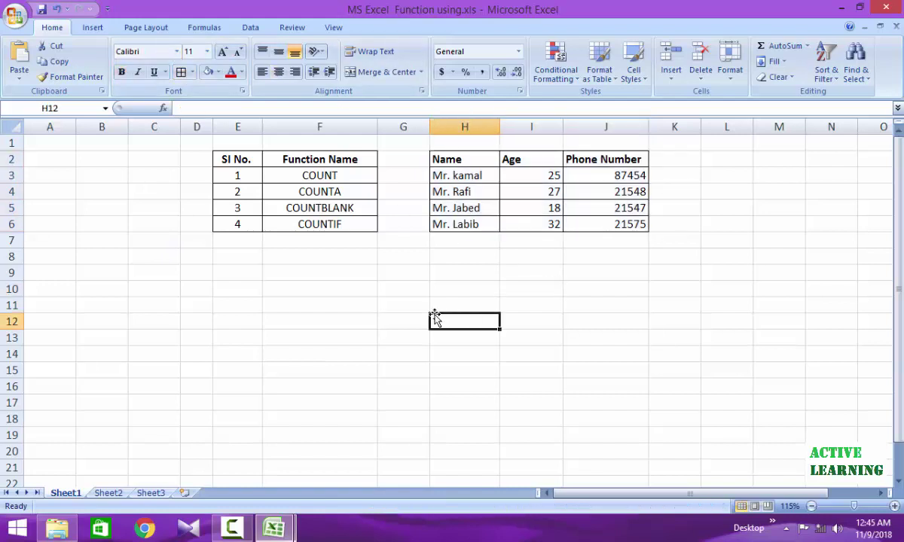
left_click(471, 277)
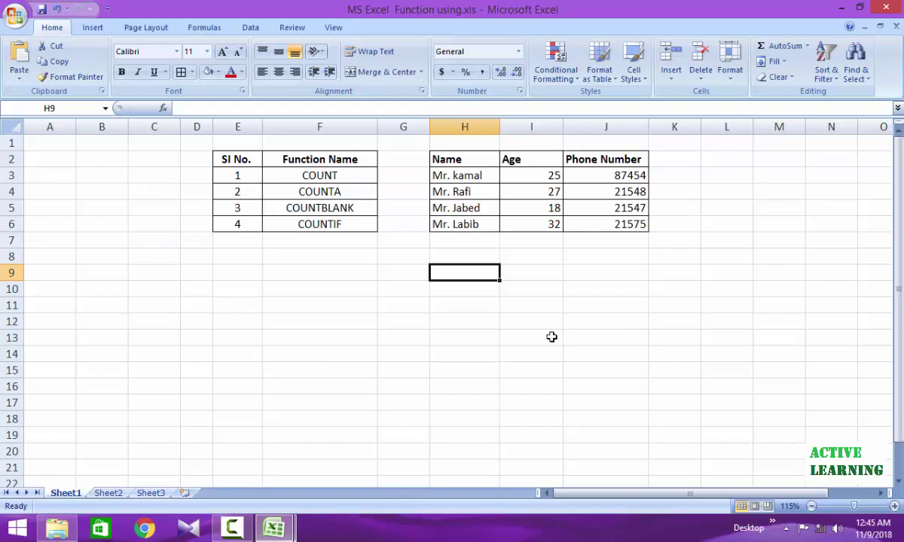
Enter =COUNT(H3:H6,I3:I6,J3:J6) in cell H9, giving the Name, Age and Phone Number columns as three separate ranges.
left_click(301, 174)
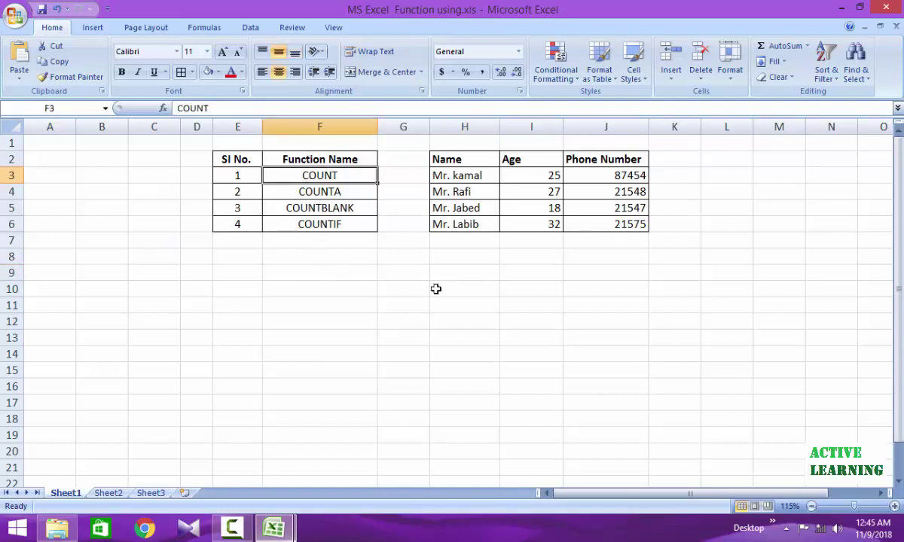
left_click(456, 273)
type("=")
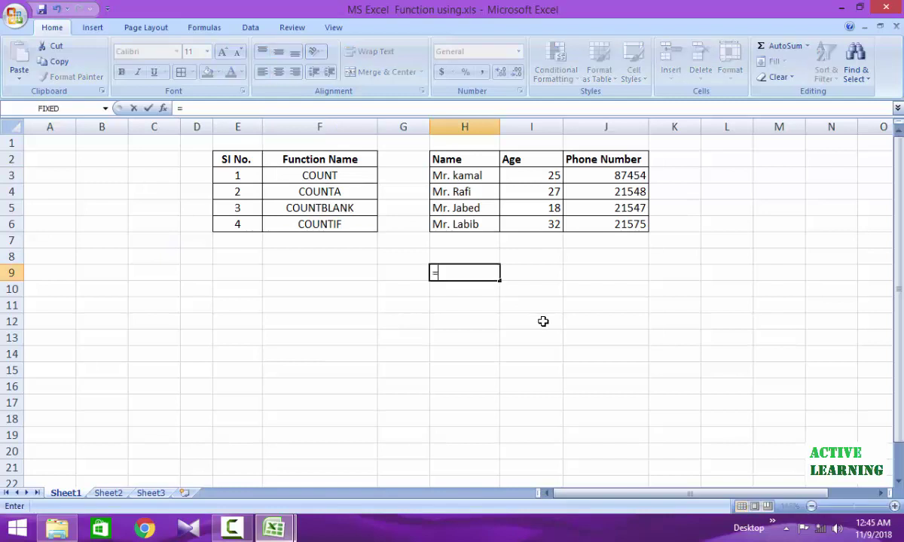
type("Count")
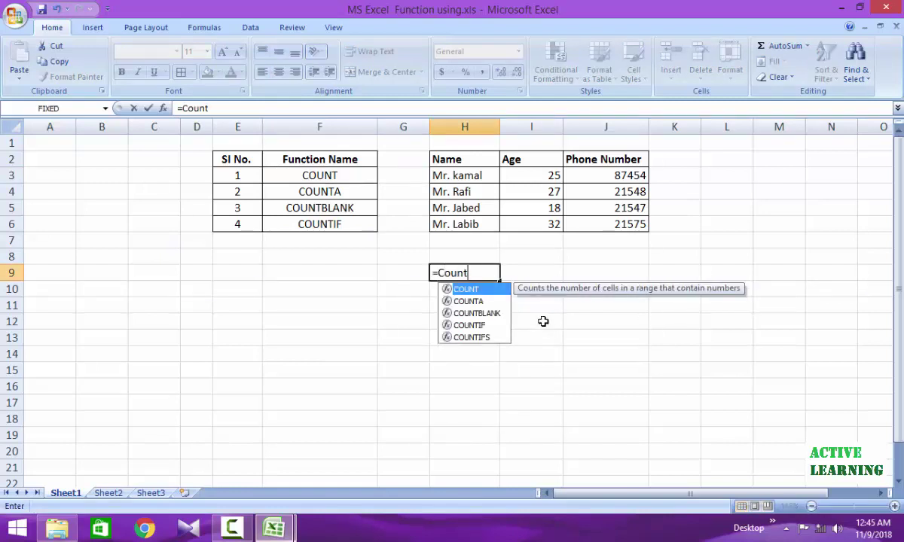
type("(")
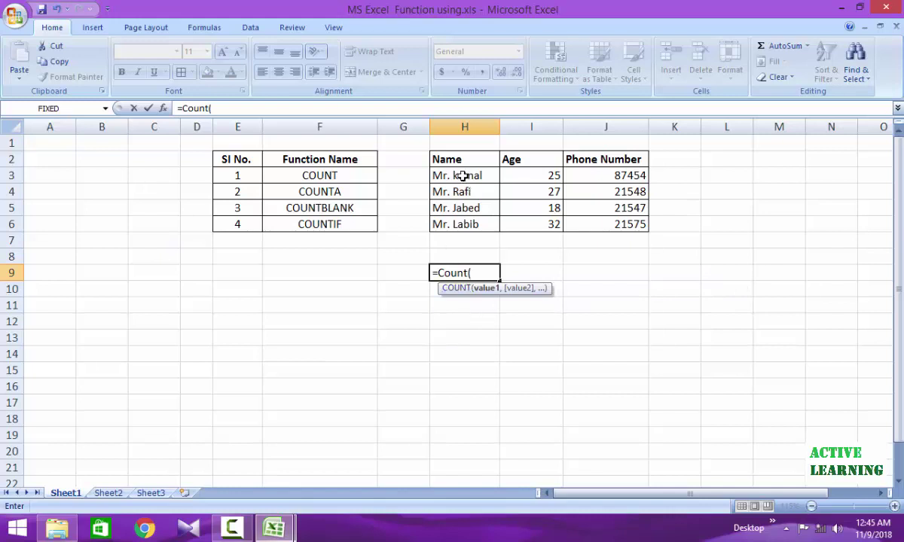
left_click_drag(463, 175, 610, 224)
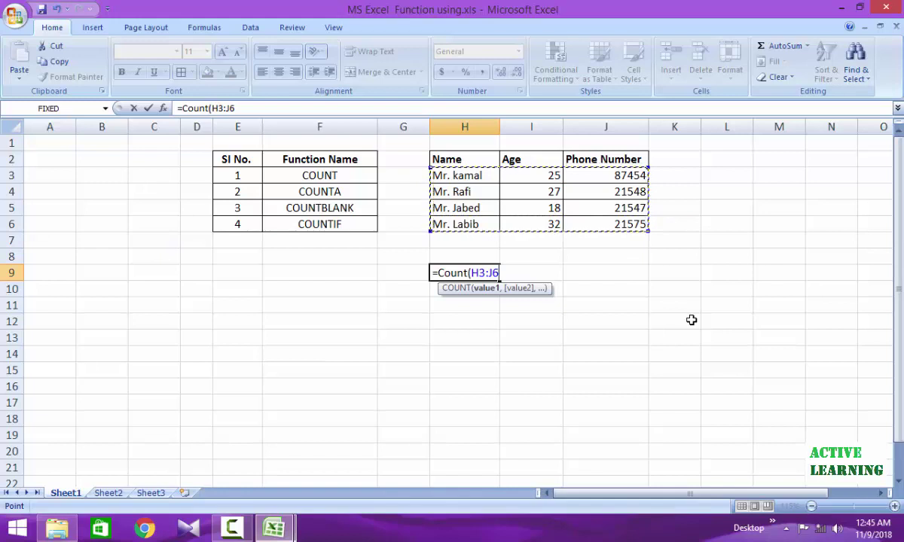
left_click(445, 180)
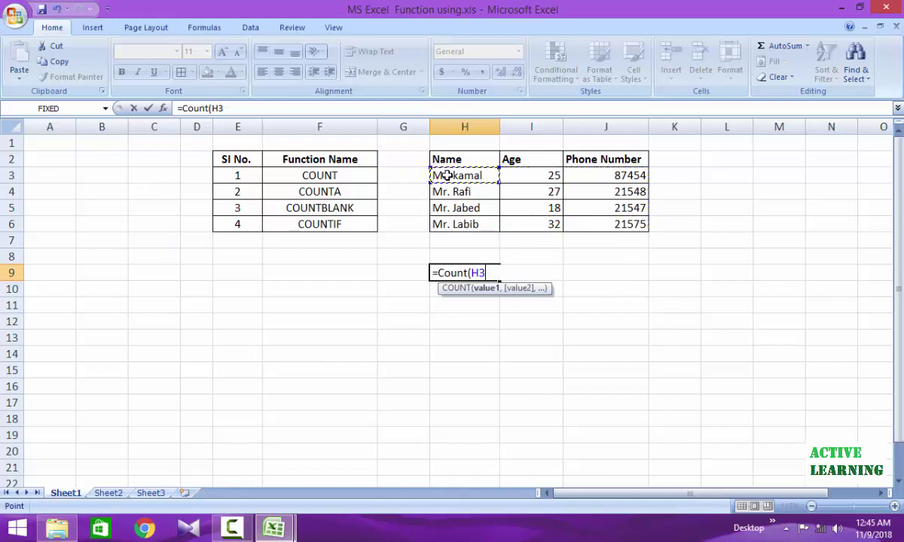
left_click_drag(446, 180, 469, 224)
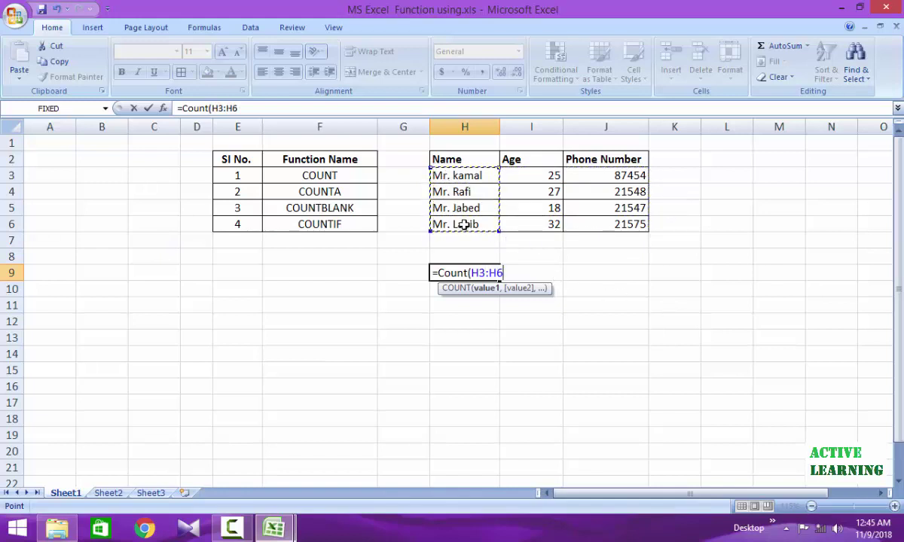
type(",")
left_click_drag(535, 173, 555, 224)
type(",")
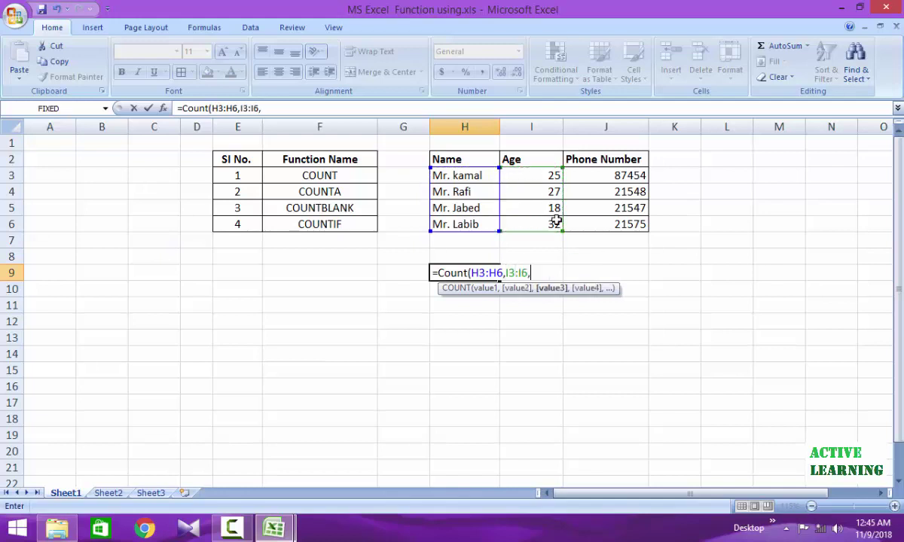
left_click_drag(591, 183, 620, 224)
key("Return")
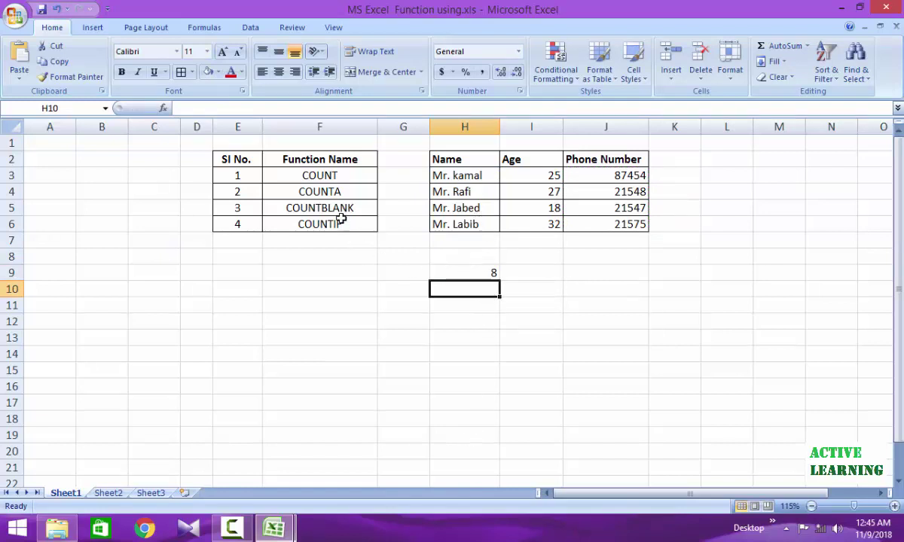
Enter =COUNT(H3:J6) in cell I9, covering all three columns of the table as a single range.
left_click(303, 176)
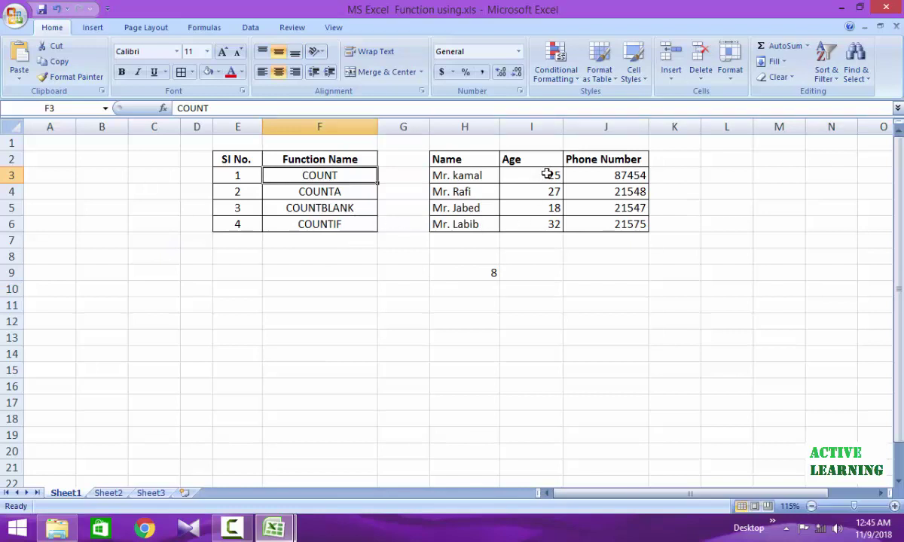
left_click_drag(549, 175, 603, 221)
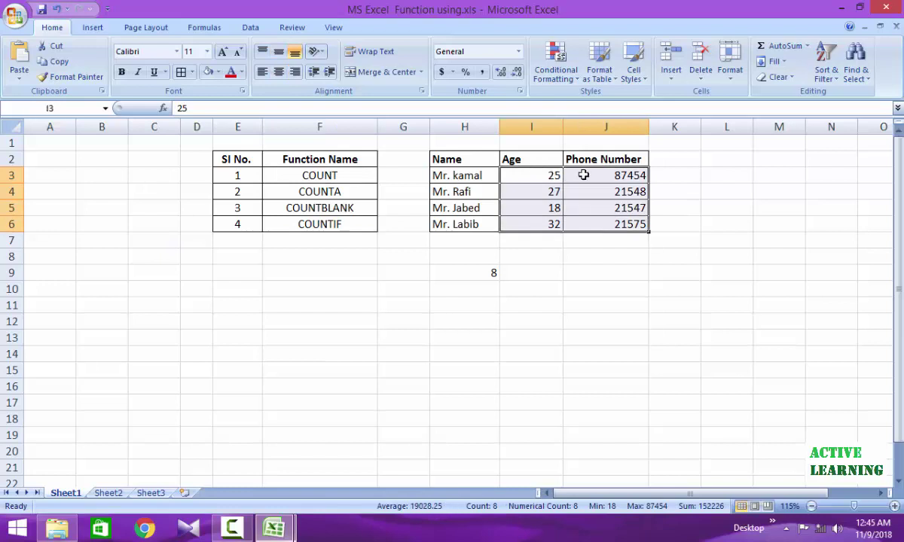
left_click(488, 271)
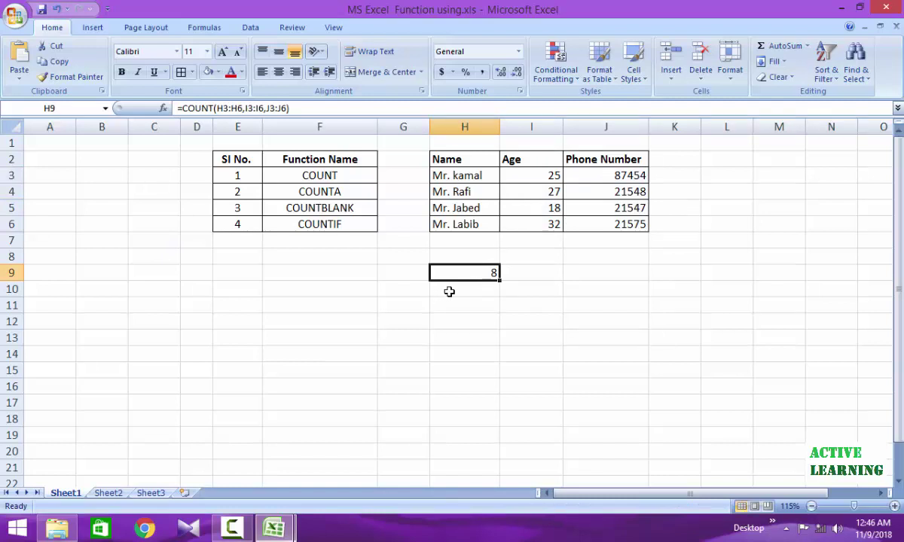
left_click(544, 280)
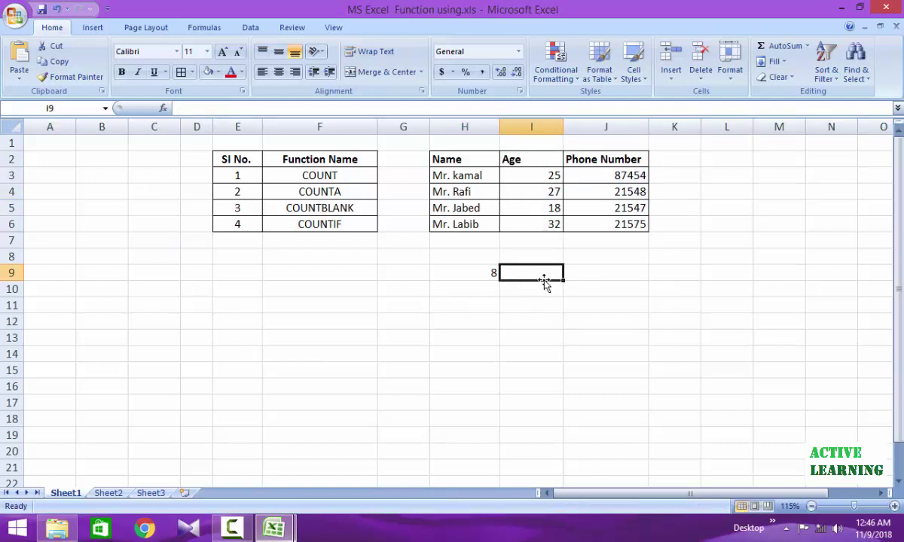
type("=")
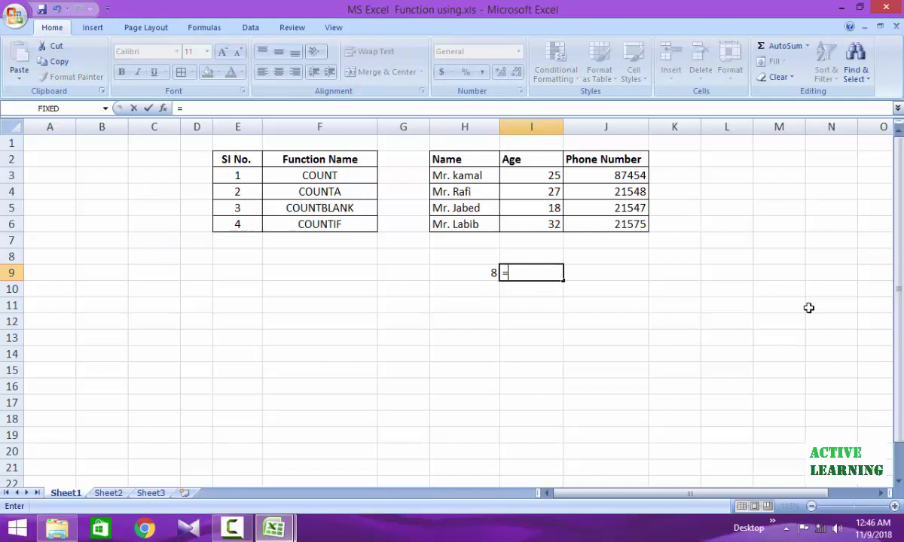
type("count")
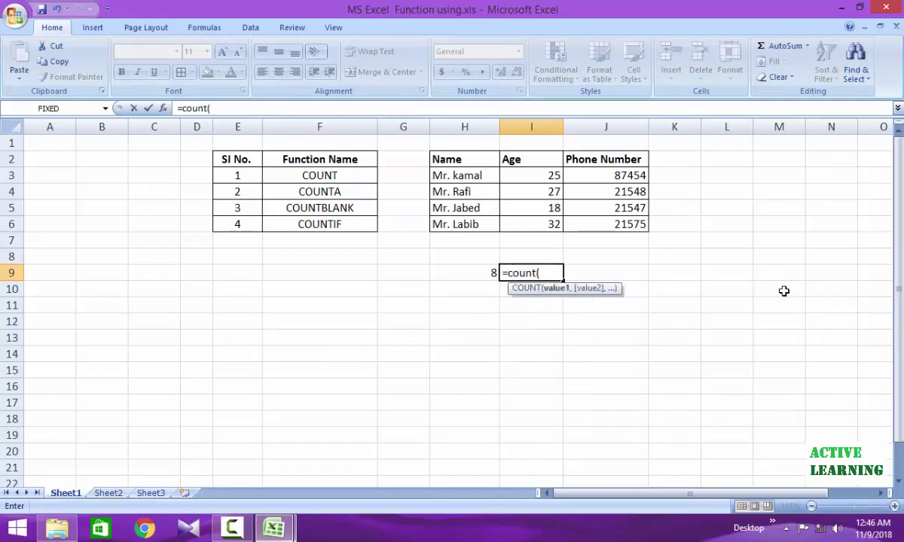
type("(")
left_click_drag(478, 170, 607, 224)
key("Return")
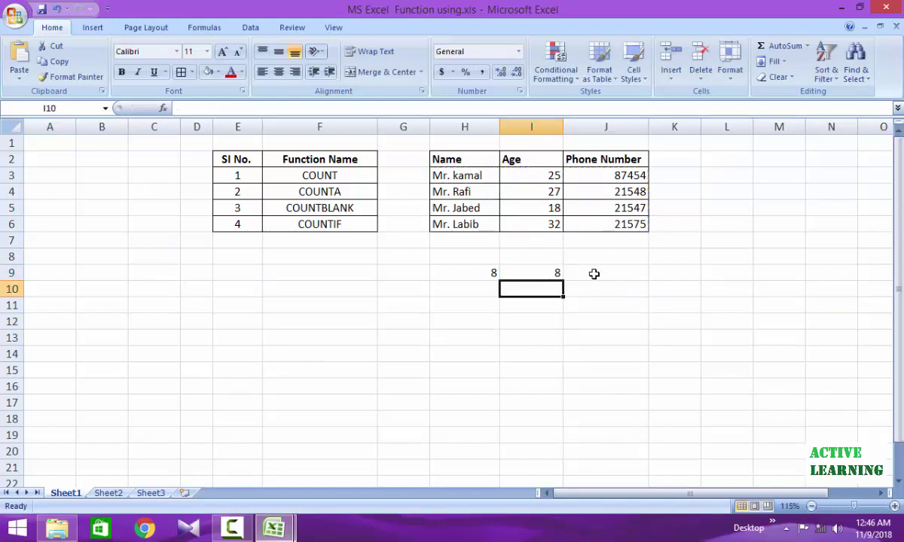
key("Up")
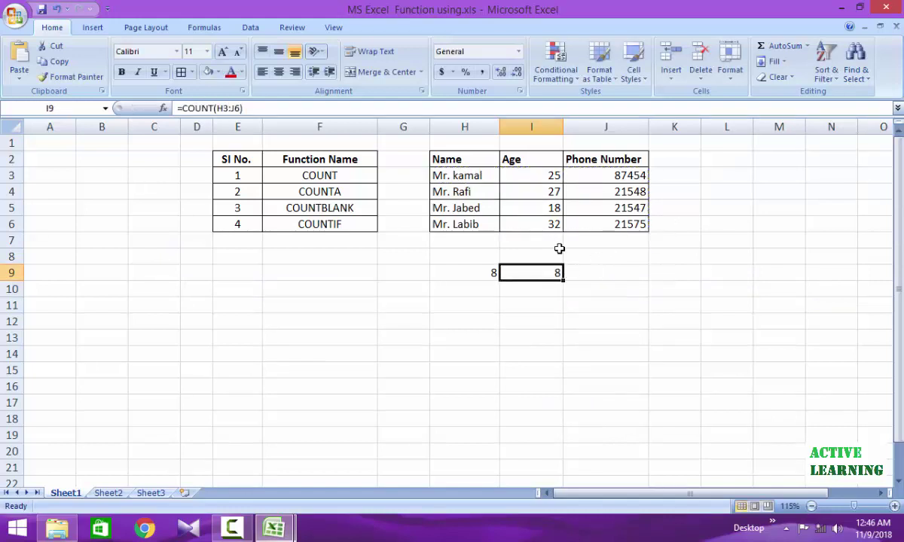
Go through the numeric cells I3:I6 and J3:J6 one by one and compare them with the COUNT result in I9.
left_click(529, 176)
left_click(527, 193)
left_click(526, 210)
left_click(525, 225)
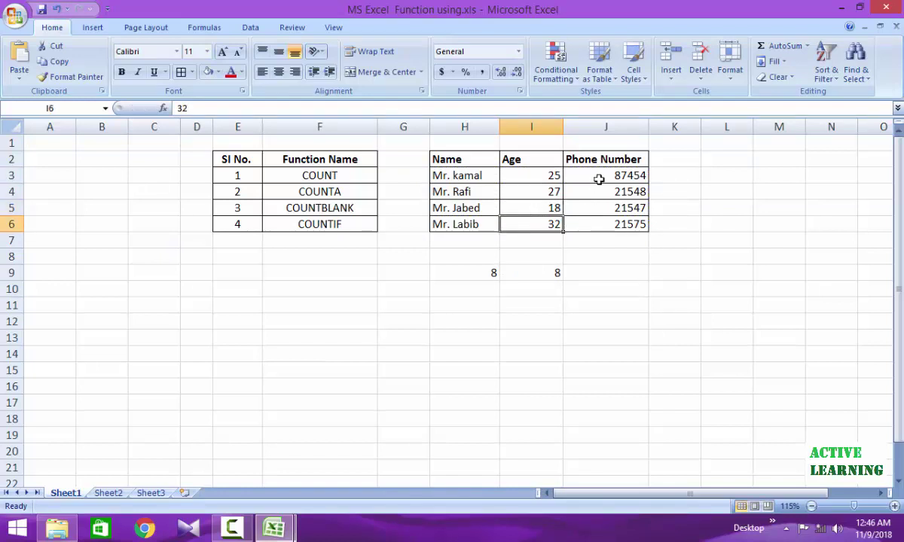
left_click(600, 178)
left_click(591, 193)
left_click(592, 208)
left_click(583, 227)
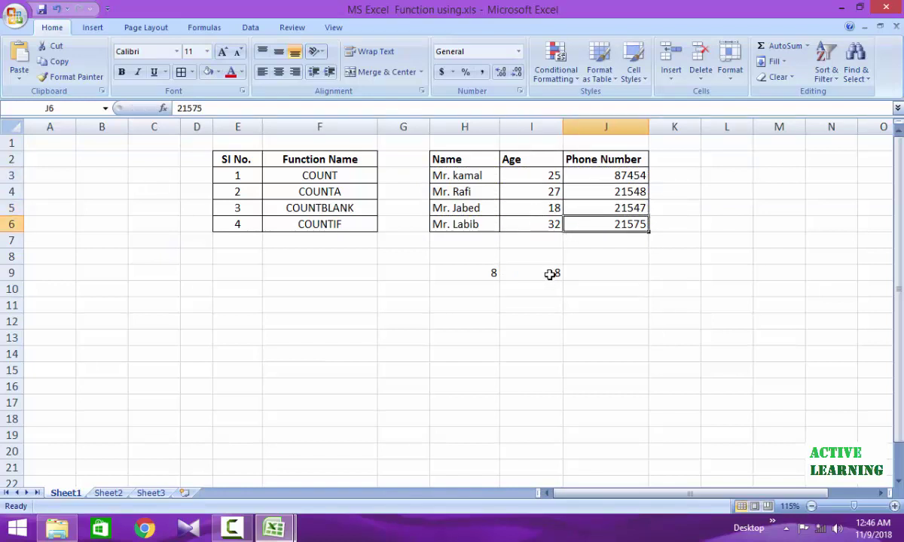
left_click(551, 273)
Clear both COUNT formulas from cells H9 and I9.
left_click_drag(490, 273, 517, 270)
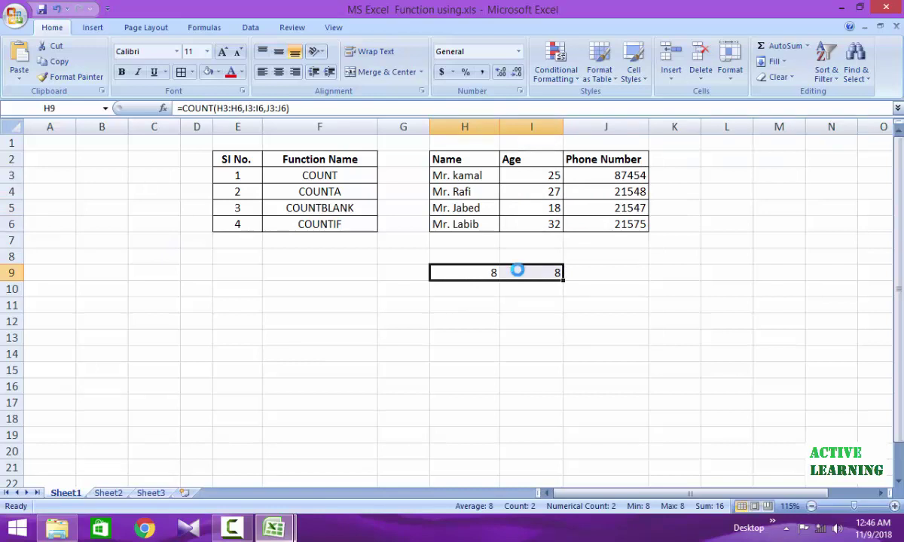
key("Delete")
left_click(459, 257)
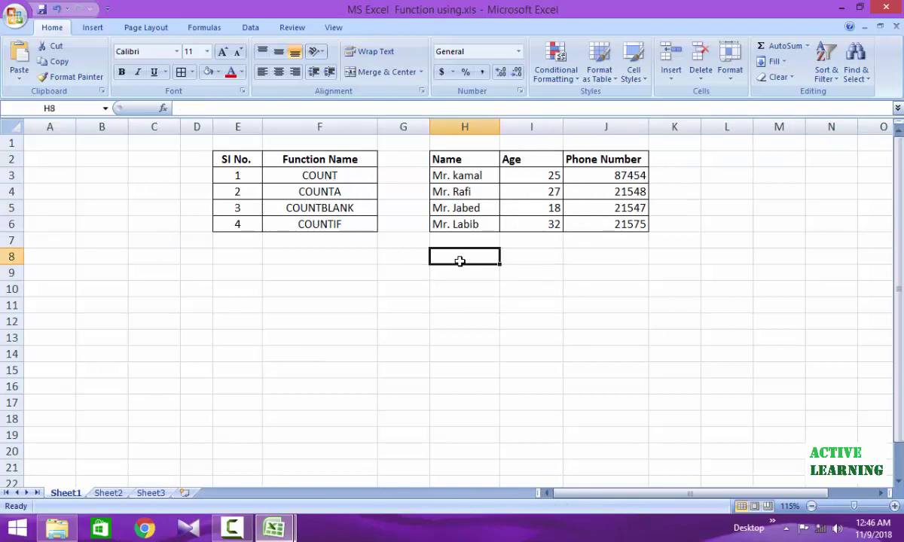
Enter =COUNTA(H3:J6) in cell I9 to count the non-empty cells of the table.
left_click(308, 194)
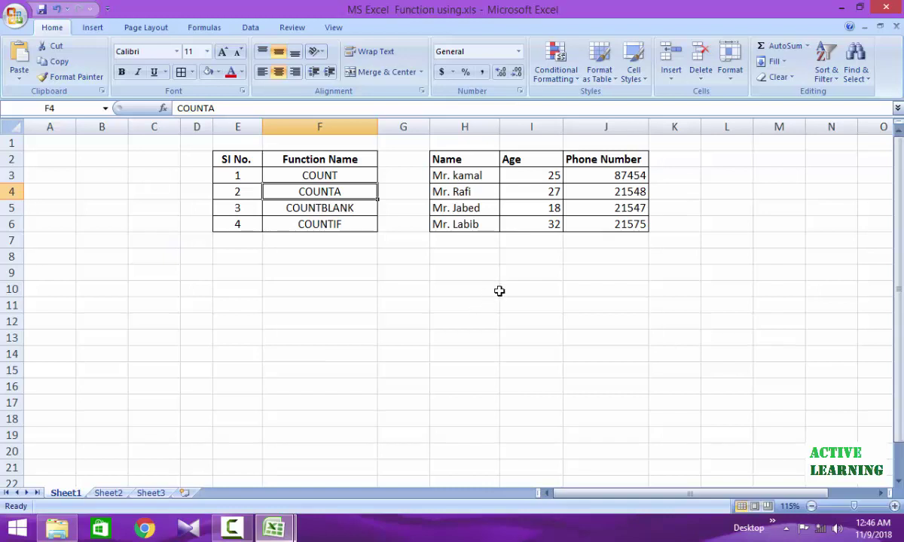
left_click(523, 276)
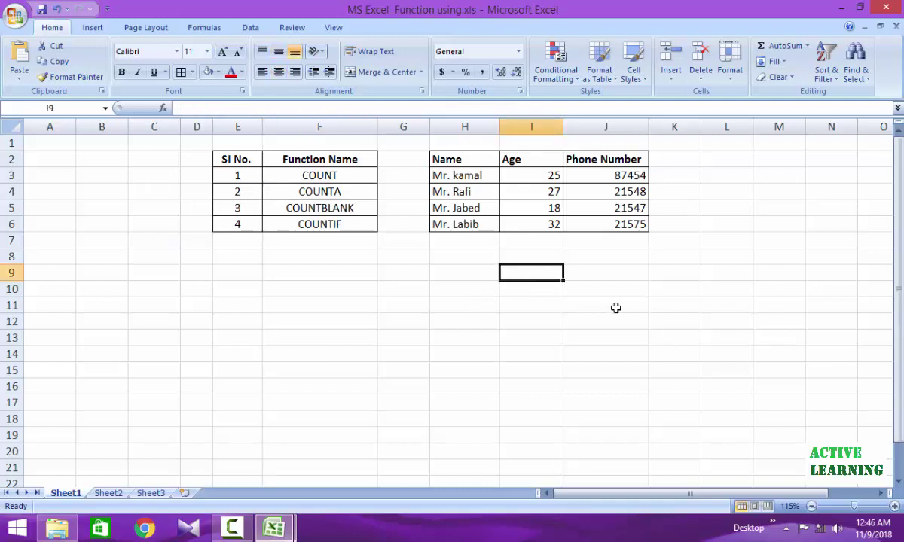
type("=Co")
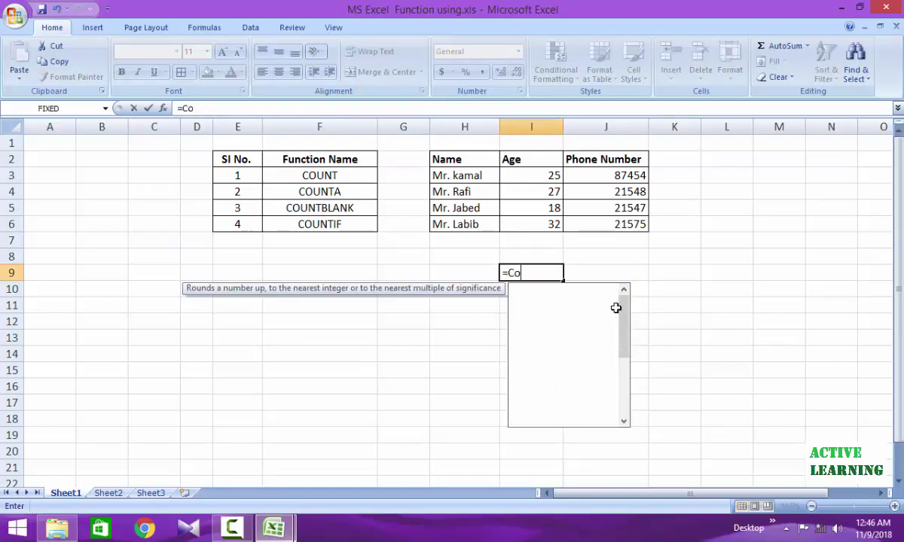
type("unta")
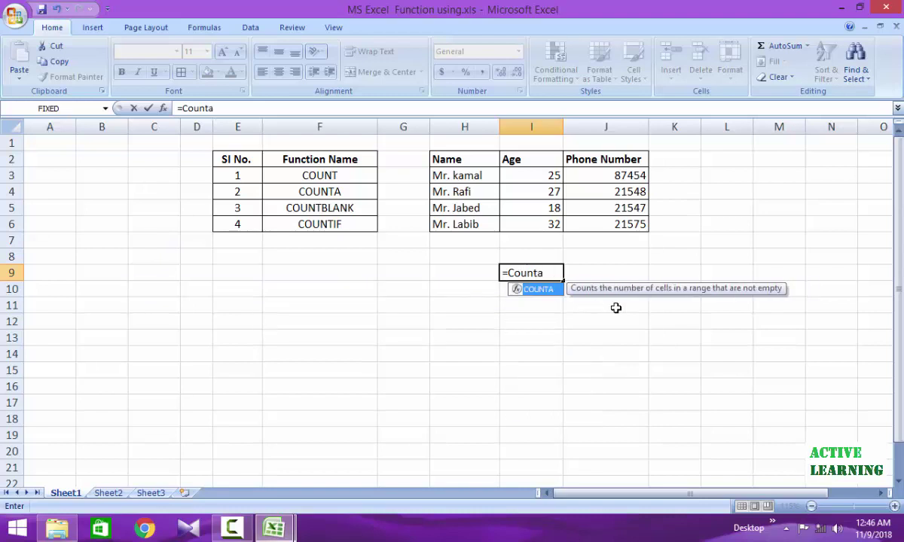
type("(")
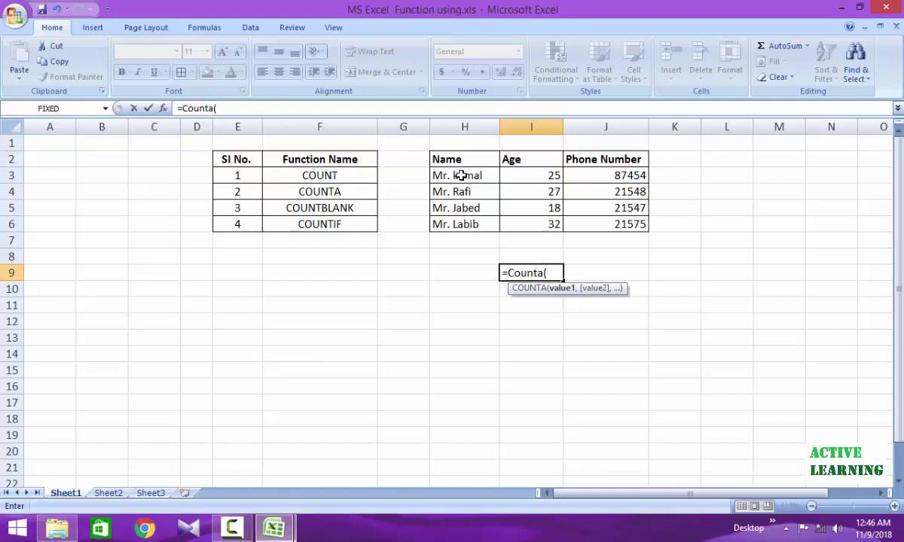
left_click_drag(461, 175, 615, 223)
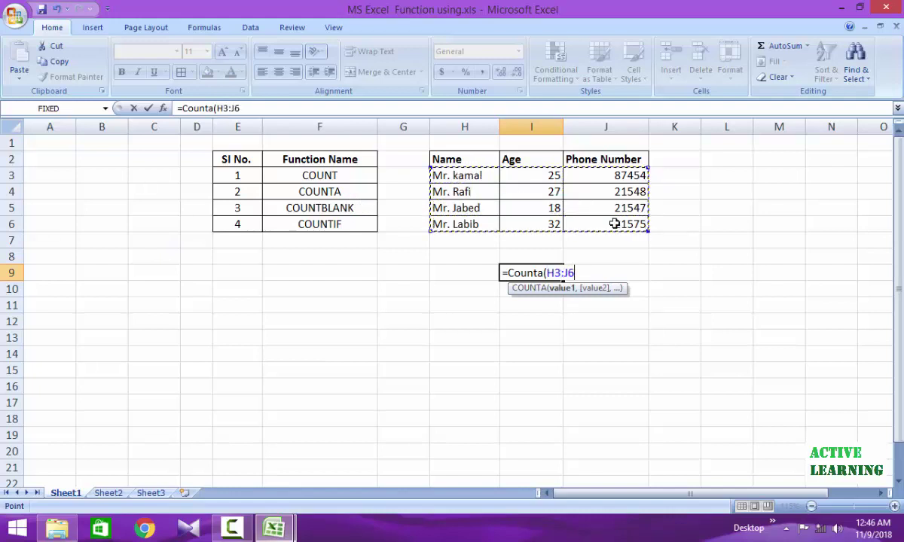
key("Return")
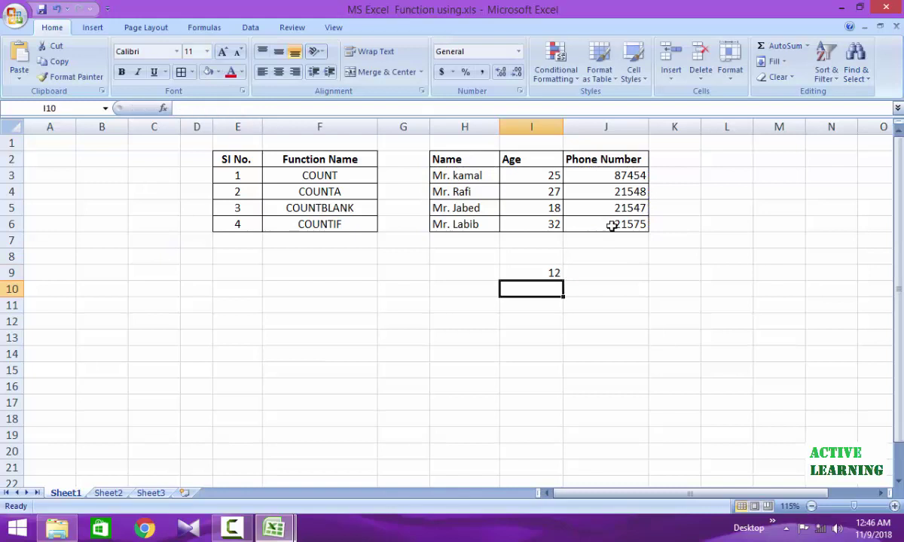
left_click(532, 270)
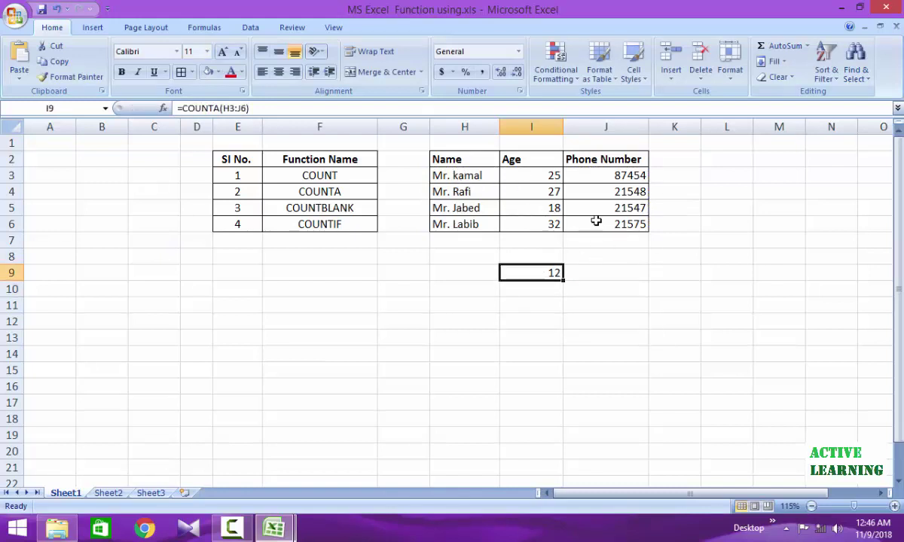
Clear the name in cell H4 and check the COUNTA formula's result in I9.
key("Delete")
left_click(445, 176)
left_click(546, 269)
left_click(451, 191)
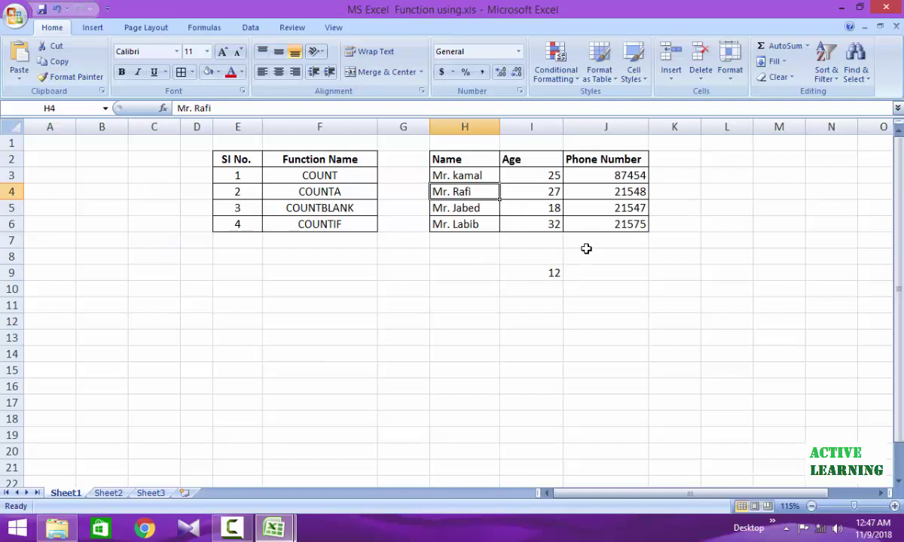
key("Delete")
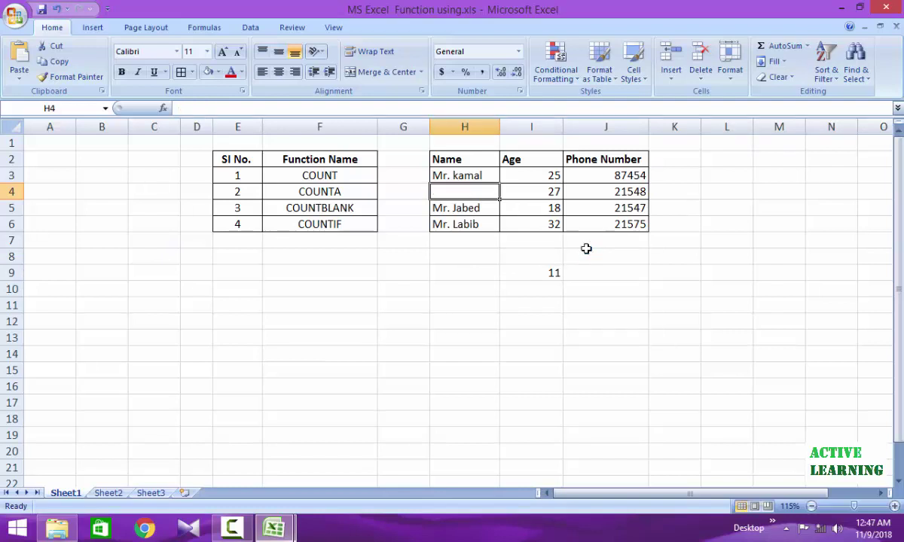
left_click(549, 271)
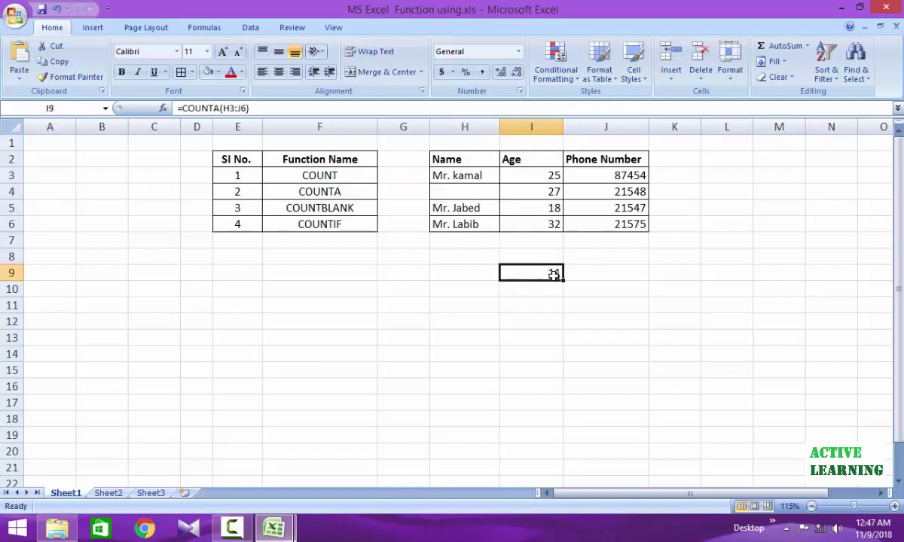
Clear the phone number in cell J5 to leave another blank cell in the counted range.
left_click(540, 196)
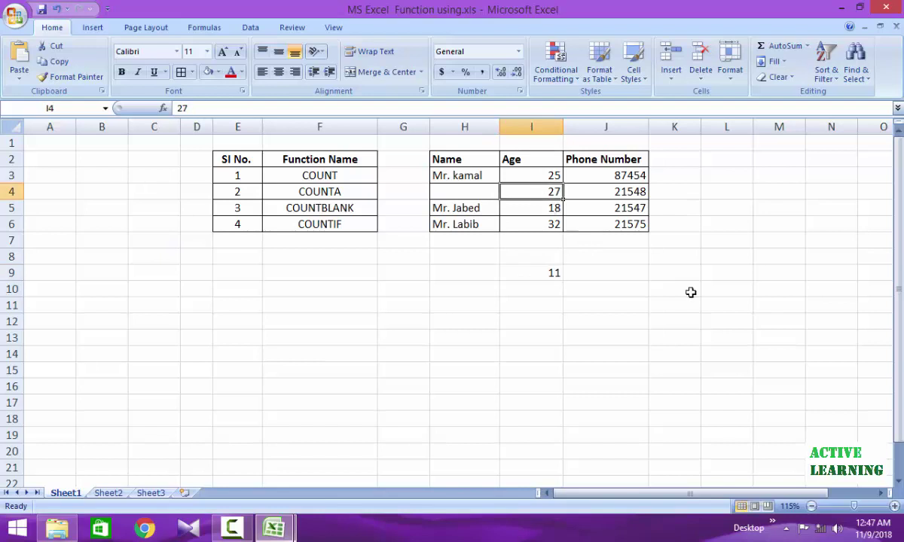
left_click(598, 209)
key("Delete")
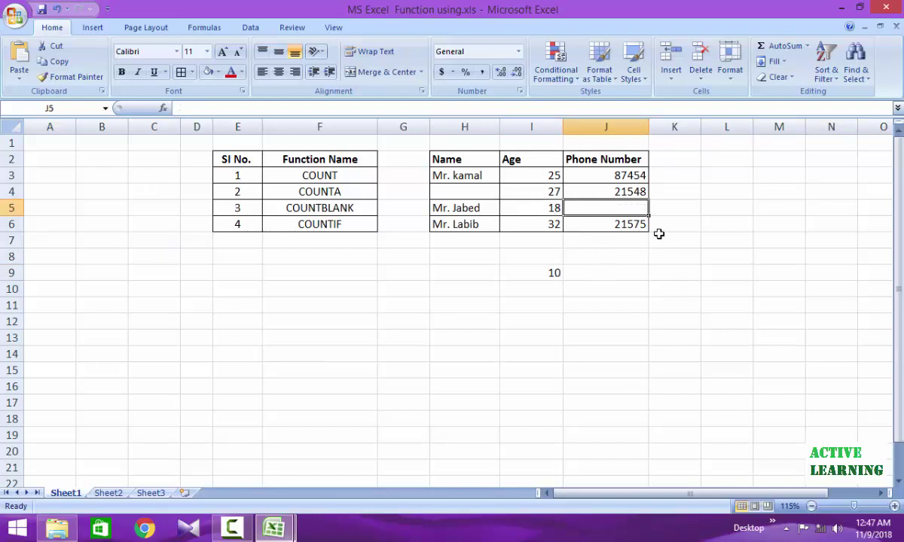
left_click(455, 224)
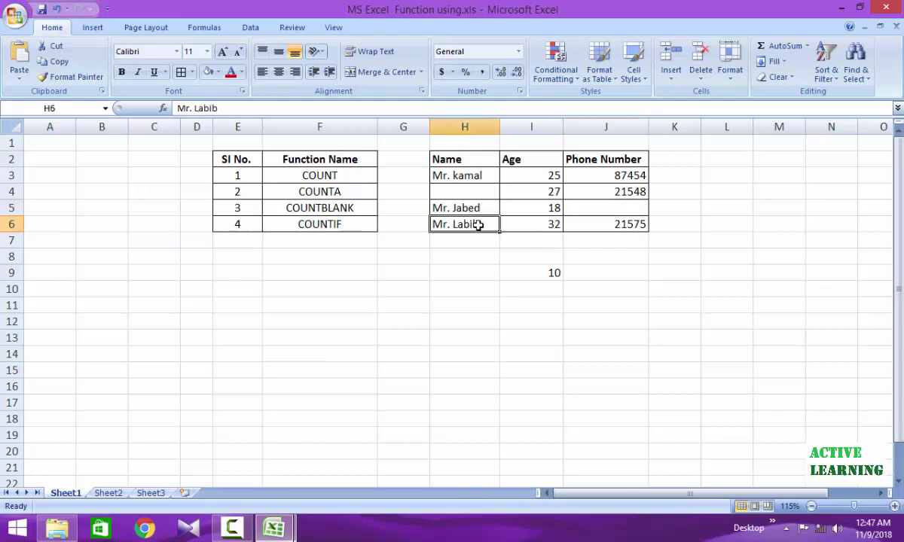
Clear the name in cell H6 and compare the table's filled cells with the COUNTA result in I9.
key("Delete")
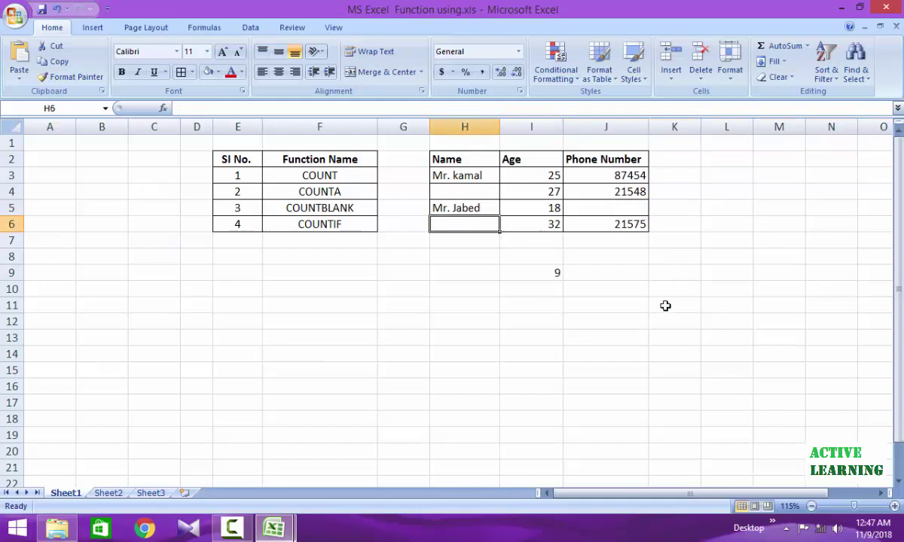
left_click(666, 306)
left_click(446, 156)
left_click_drag(522, 187, 604, 220)
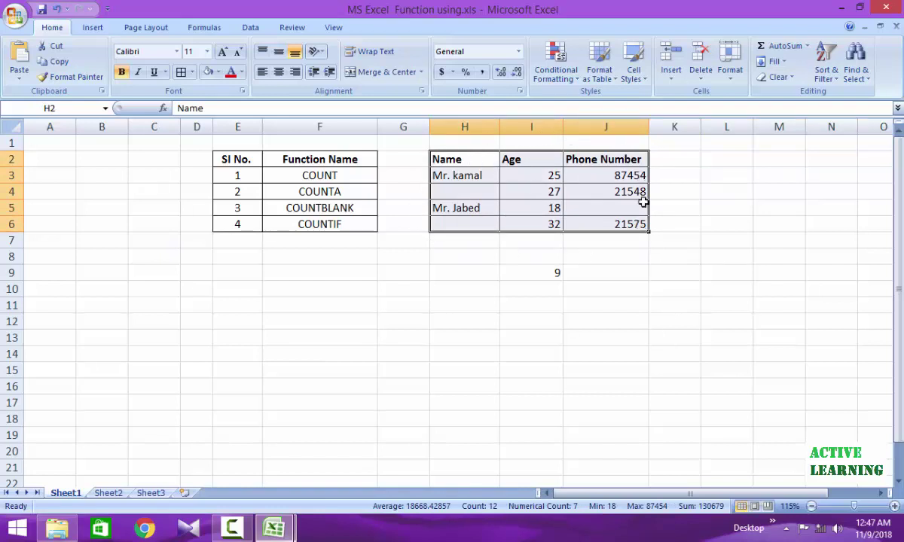
left_click(531, 269)
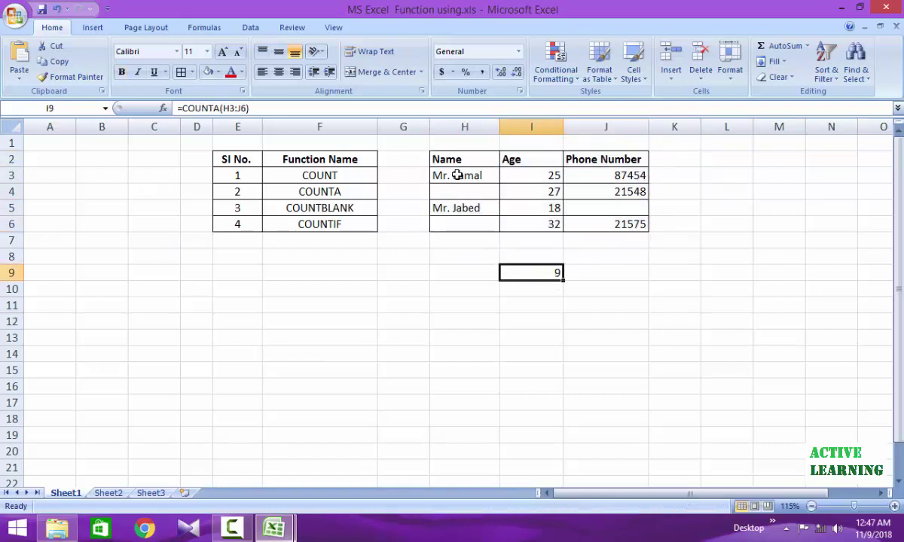
left_click_drag(456, 176, 624, 224)
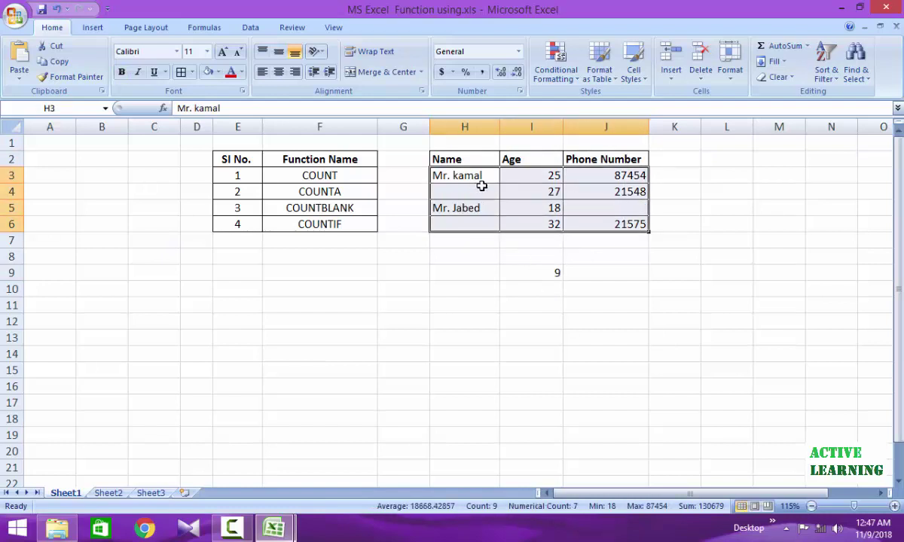
left_click(516, 270)
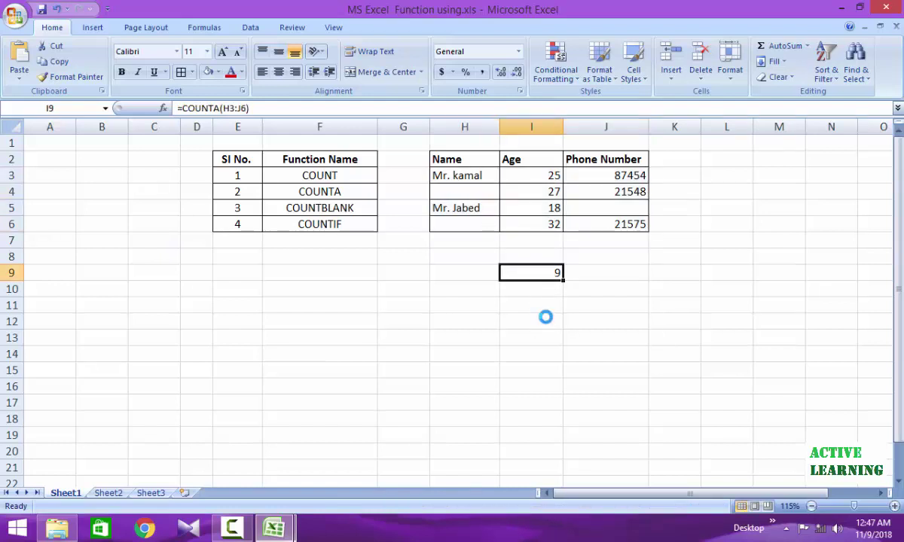
Undo the last three cell clearings to restore both names and the phone number, and recheck the COUNTA formula in I9.
key("ctrl+y")
key("ctrl+y")
key("ctrl+y")
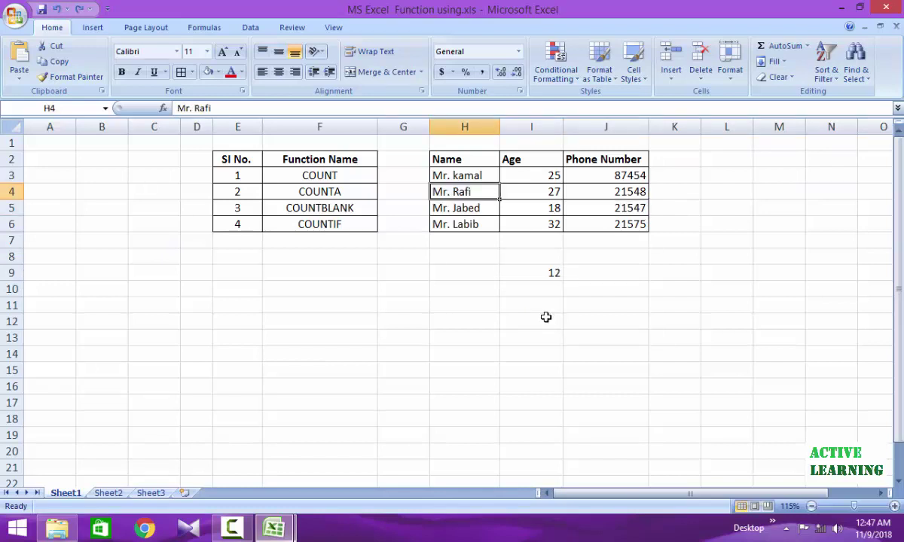
left_click(518, 312)
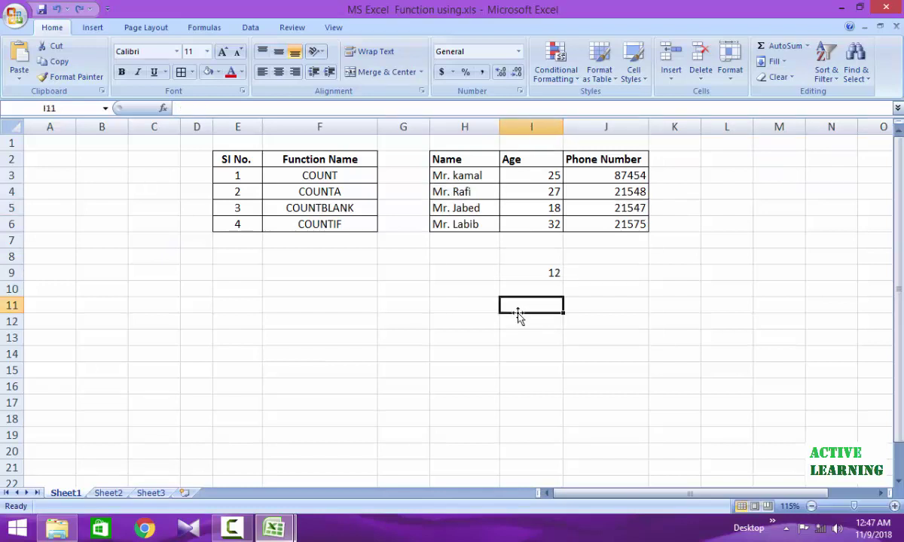
left_click(511, 269)
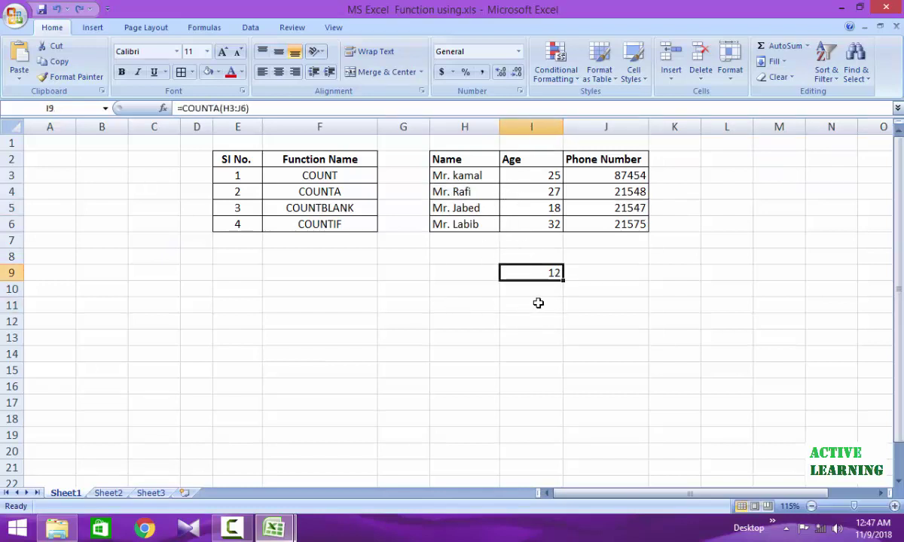
Replace the formula in cell I9 with =COUNTBLANK(H3:J6) to count the table's empty cells.
left_click(319, 208)
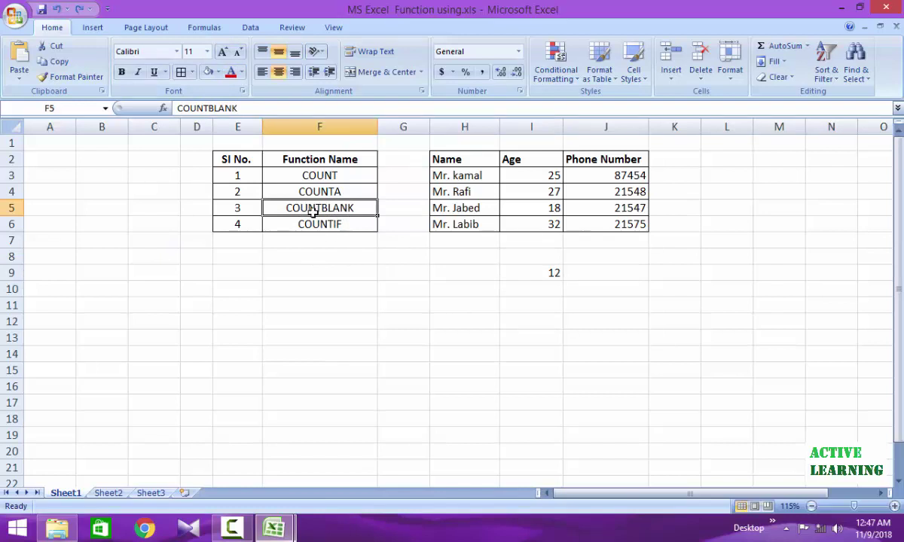
left_click(531, 273)
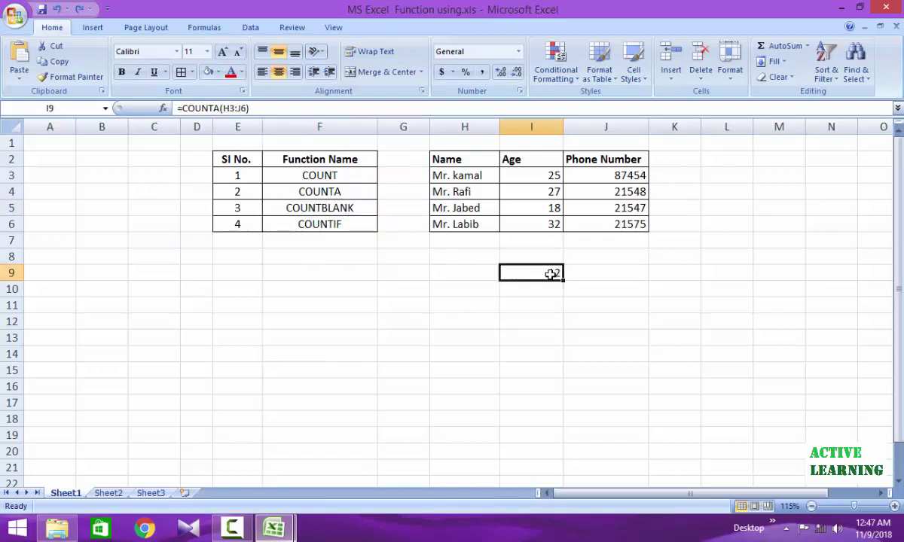
type("=")
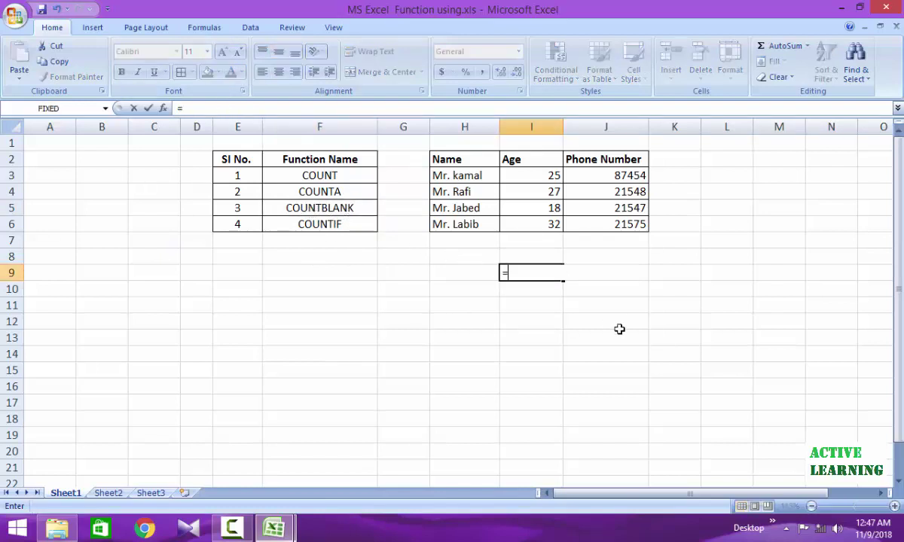
type("Count")
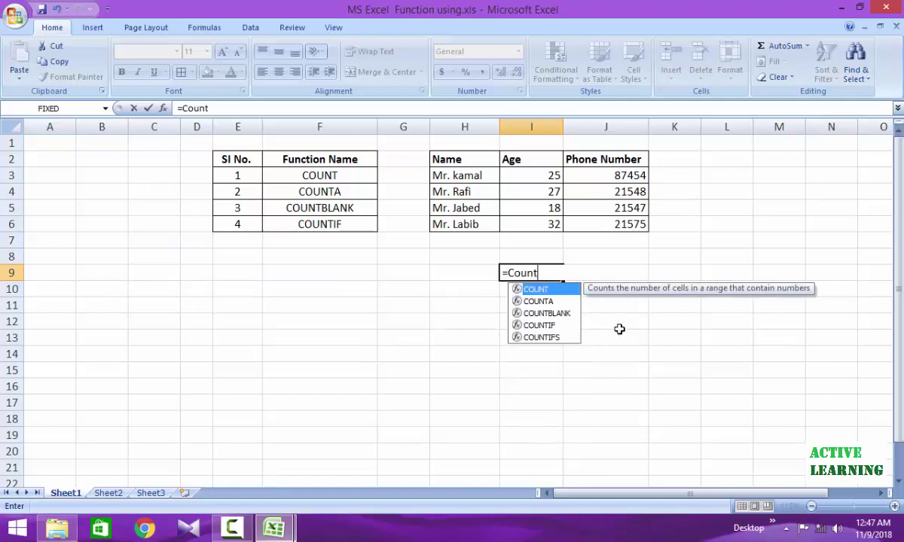
key("Down")
key("Down")
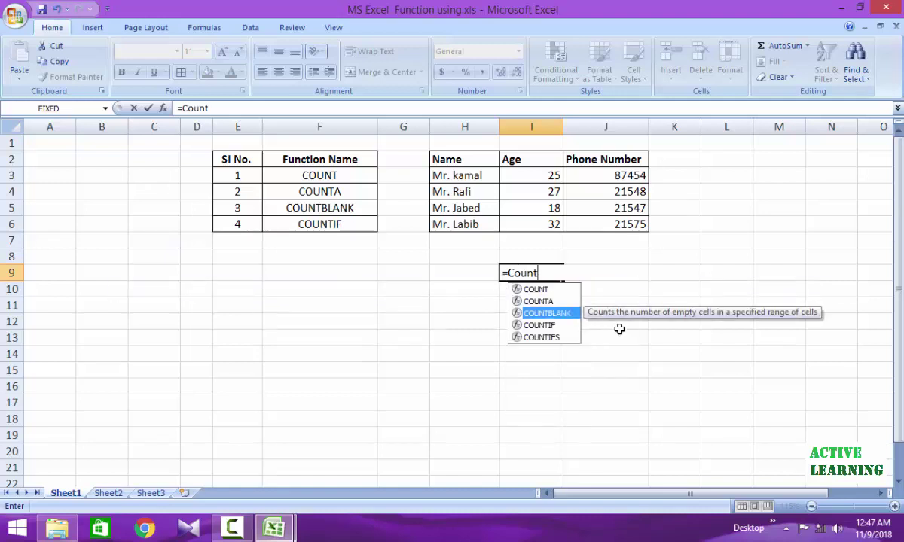
double_click(564, 313)
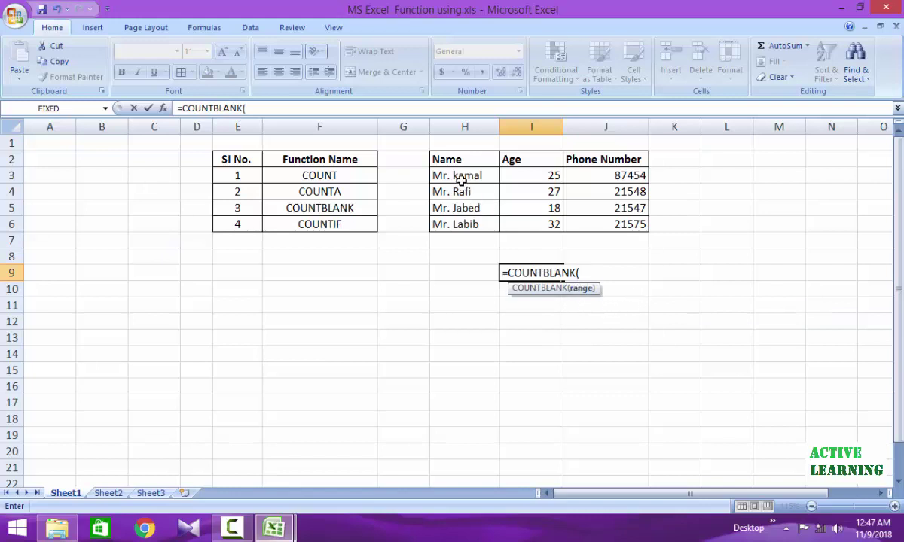
left_click_drag(460, 177, 604, 226)
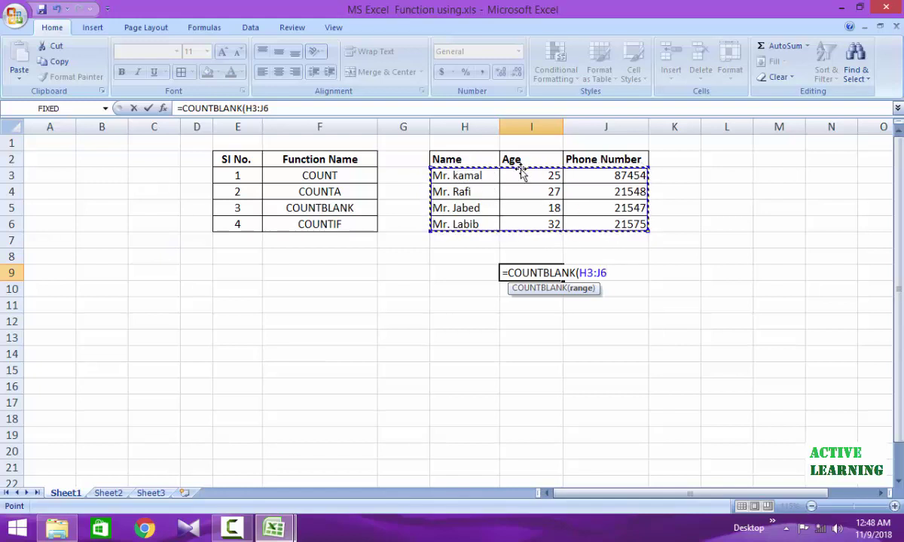
key("Return")
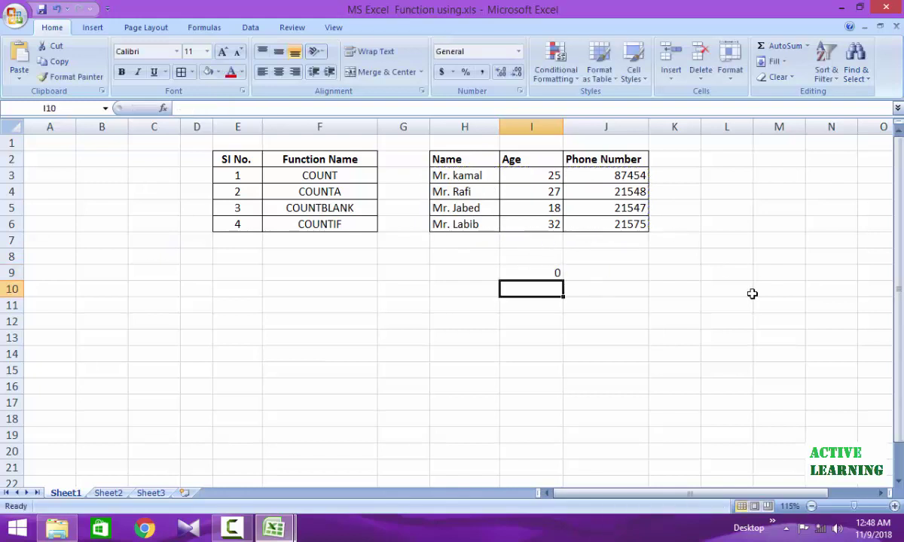
left_click(557, 273)
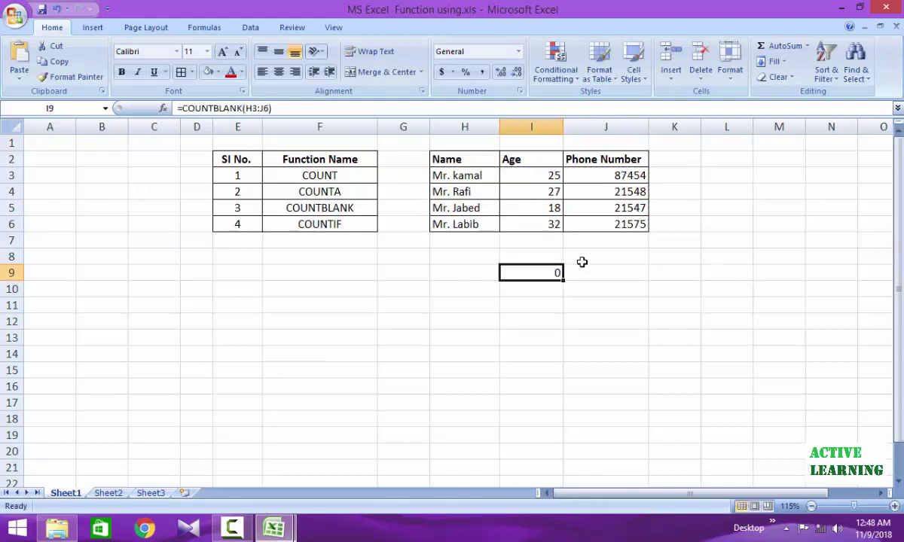
Clear the name in H5, the phone number in J4 and the age in I6 to create blank cells in the counted range.
left_click(467, 192)
left_click(460, 205)
key("Delete")
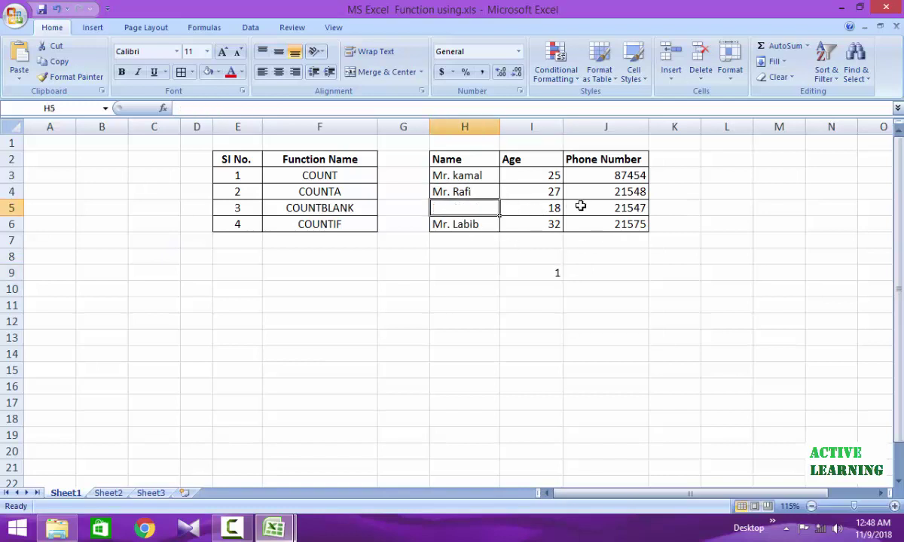
left_click(619, 196)
key("Delete")
left_click(551, 193)
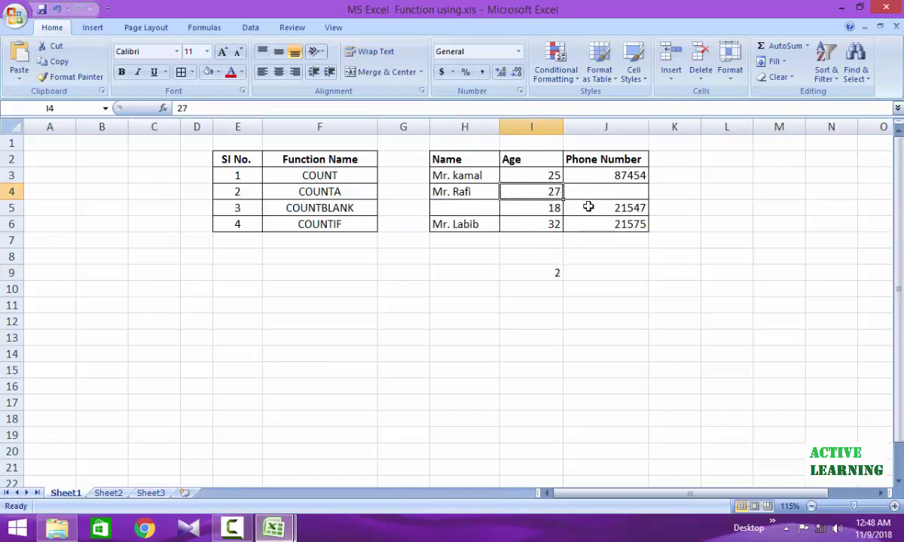
left_click(560, 220)
key("Delete")
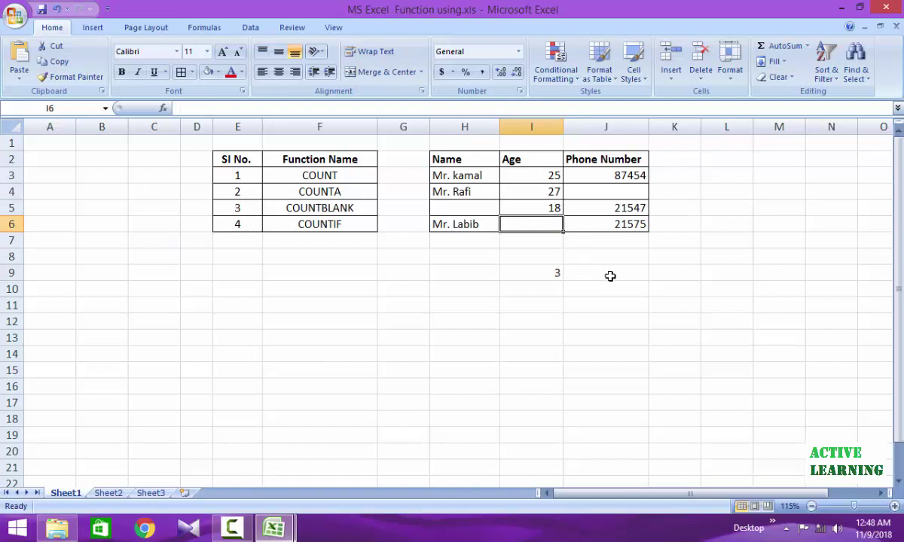
Enter =COUNTBLANK(J3:J6) in cell J9 to count the blanks in the Phone Number column.
left_click(646, 271)
type("=")
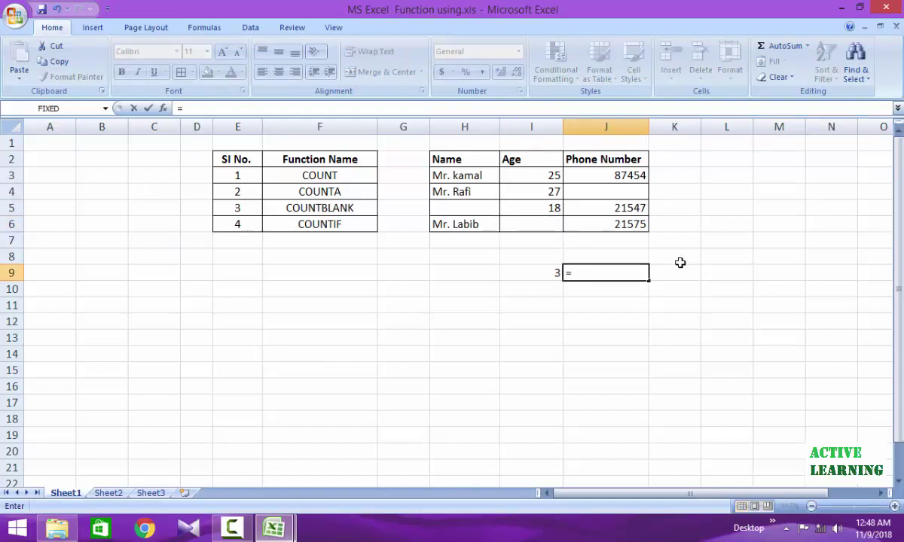
type("countb")
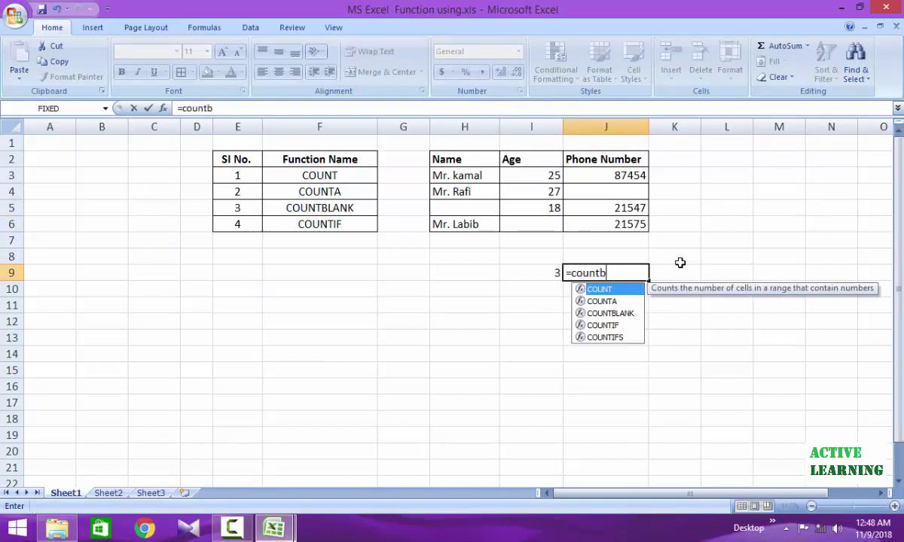
type("lank")
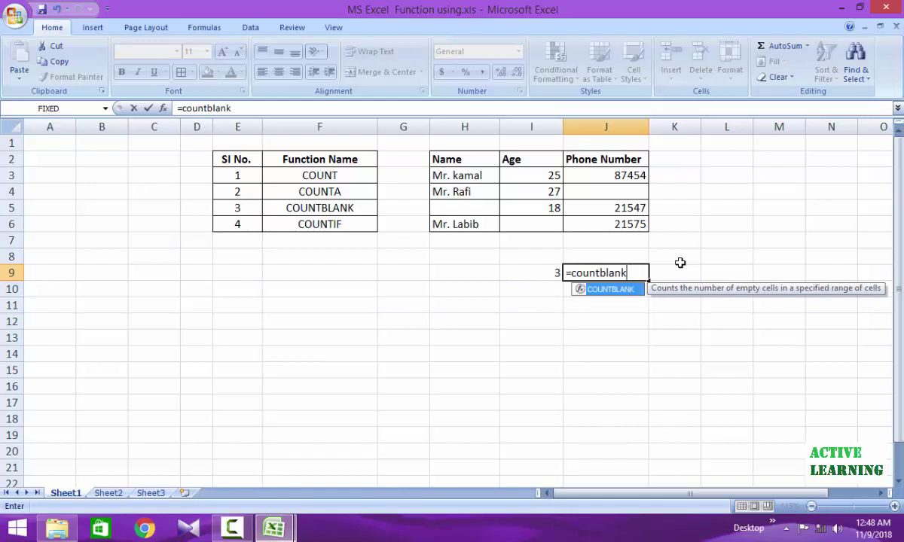
type("(")
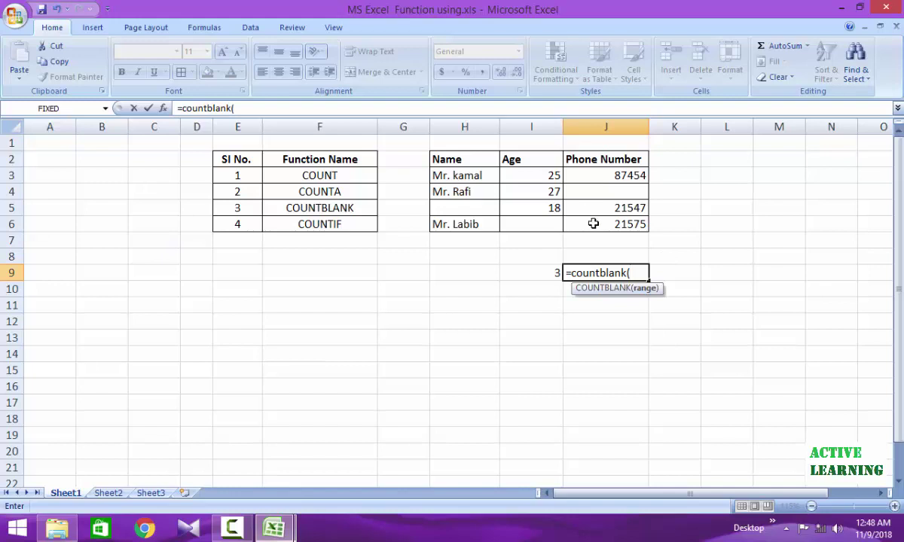
left_click_drag(599, 175, 593, 224)
key("Return")
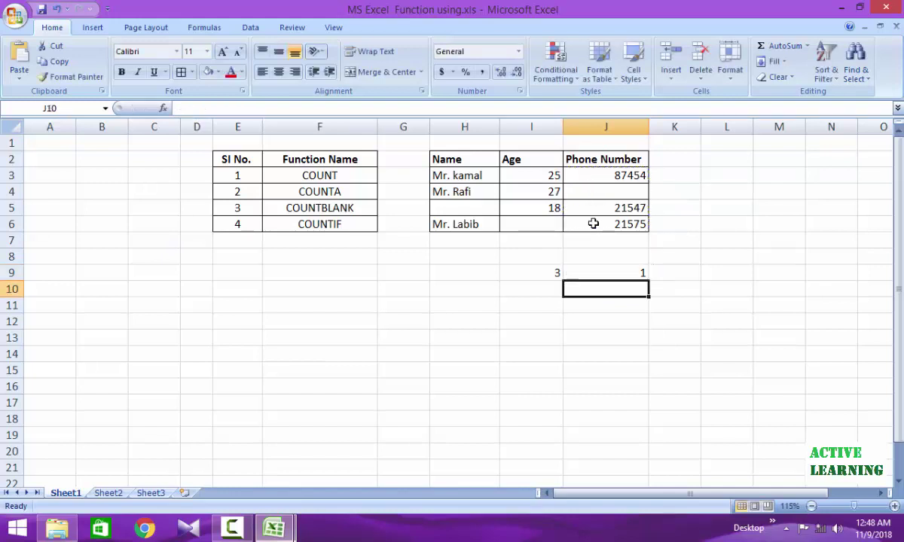
Change the range of the COUNTBLANK formula in cell J9 to H3:J6 so it covers the whole table.
double_click(601, 273)
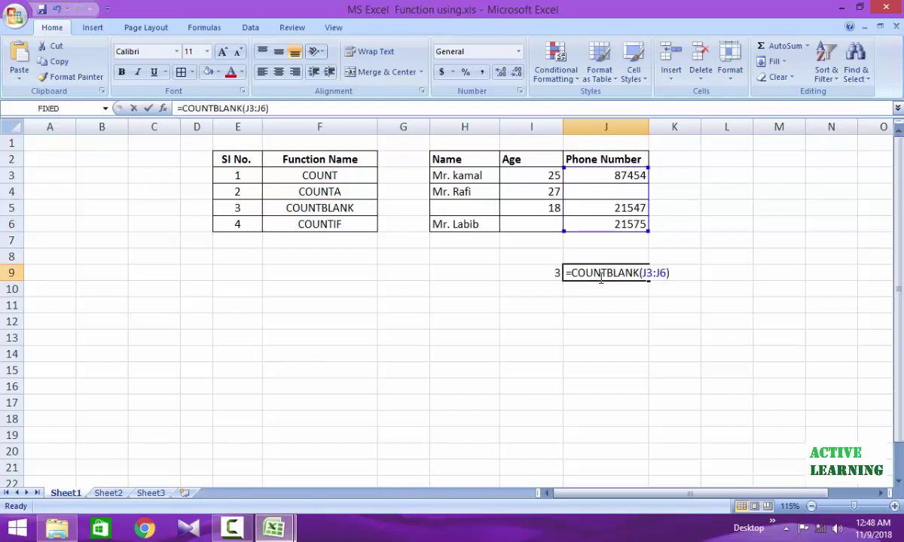
key("BackSpace")
key("BackSpace")
key("BackSpace")
key("BackSpace")
key("BackSpace")
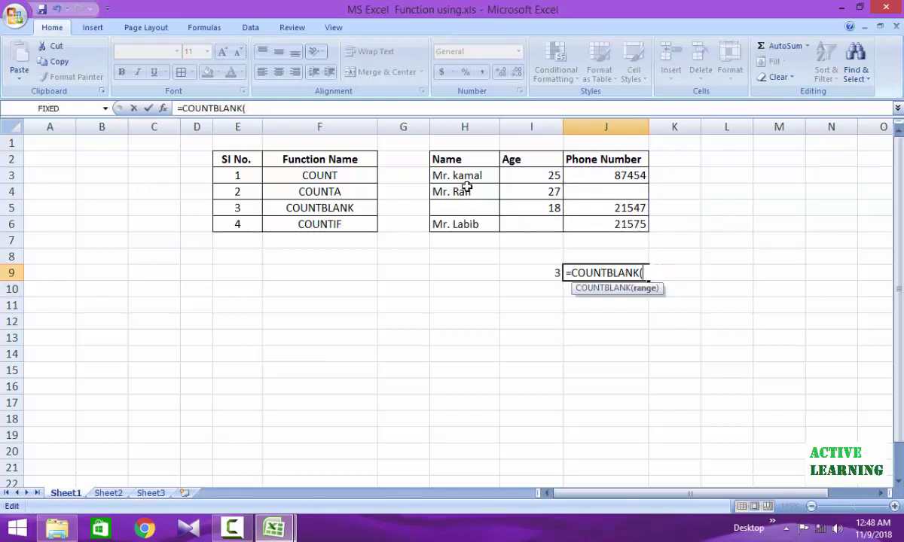
left_click_drag(451, 174, 646, 226)
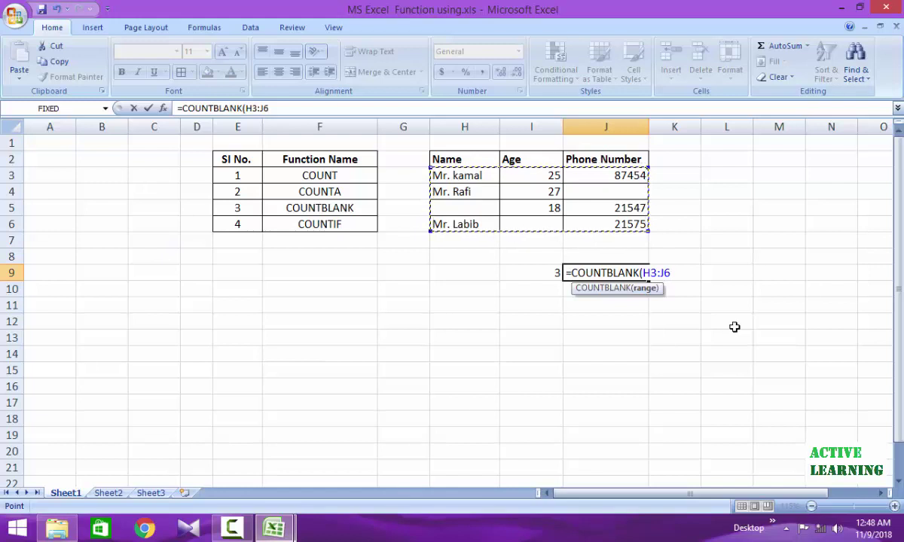
key("Return")
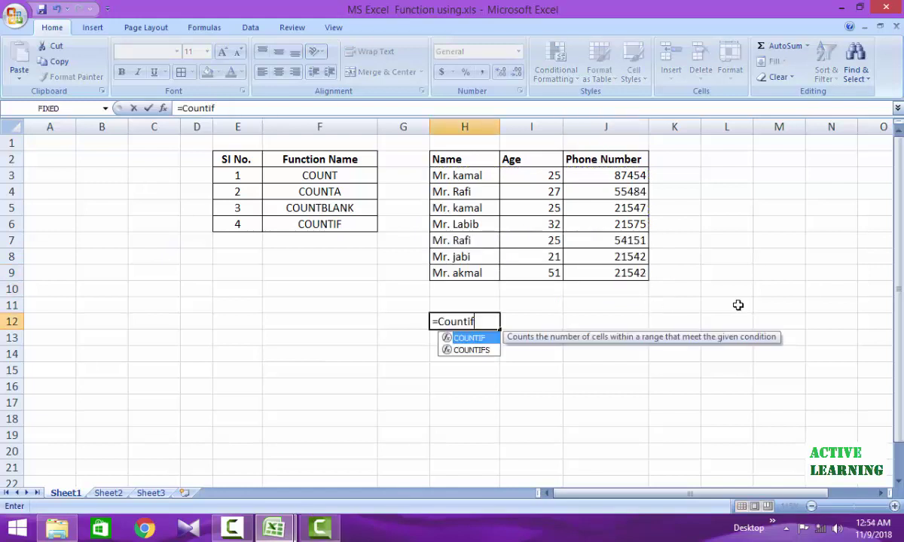
Complete the COUNTIF formula in cell H12 with range H3:H9 and cell H3 as the criteria.
double_click(476, 339)
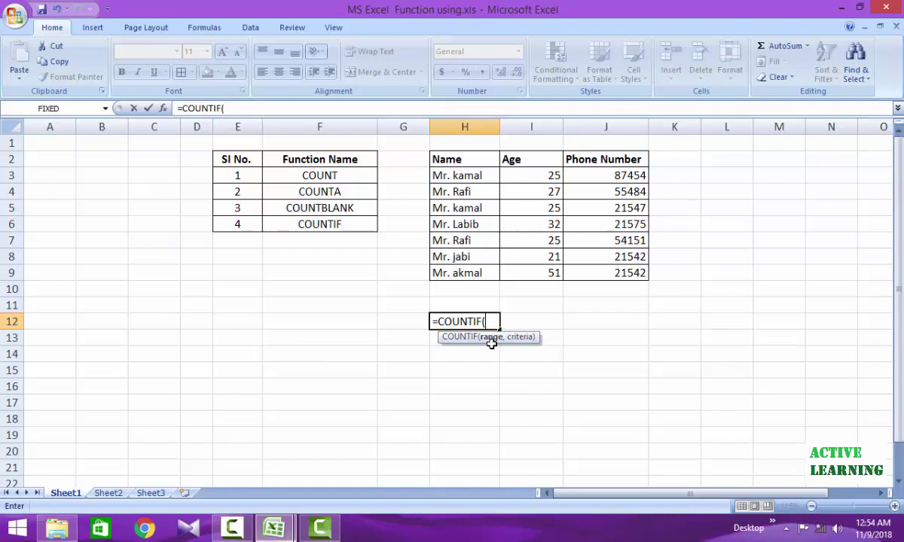
left_click_drag(467, 176, 480, 272)
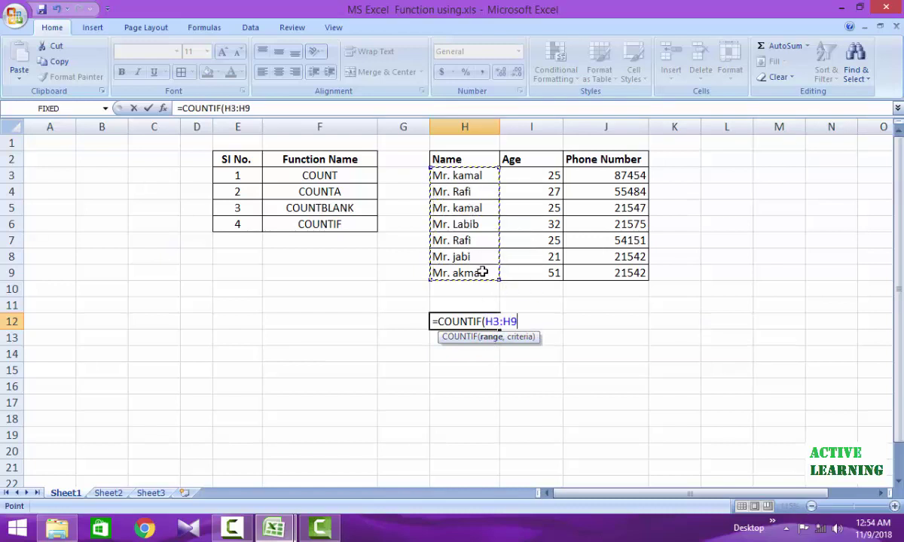
type(",")
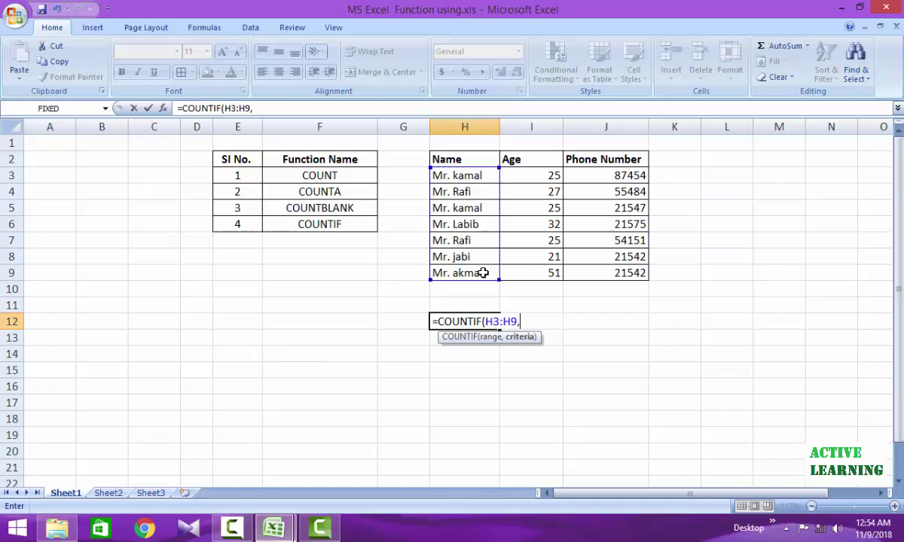
left_click(455, 178)
type(")")
key("Return")
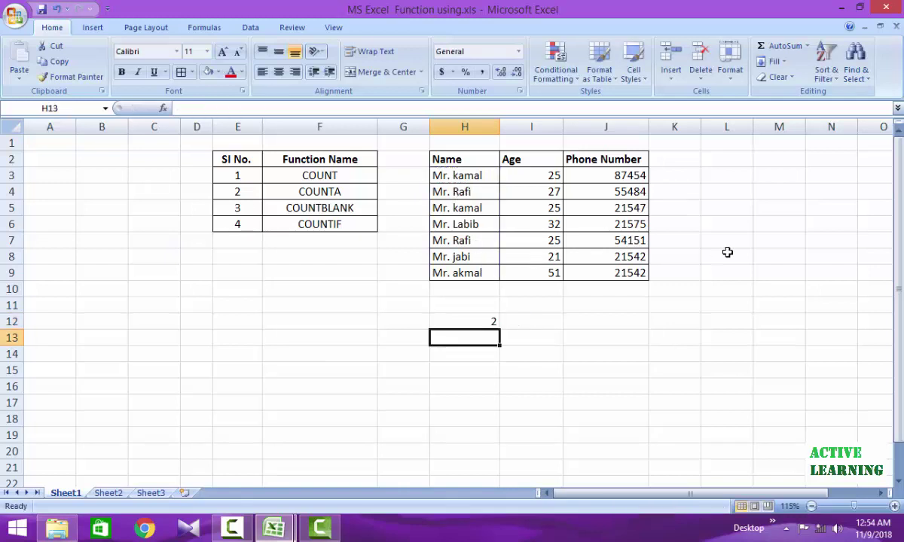
left_click(539, 322)
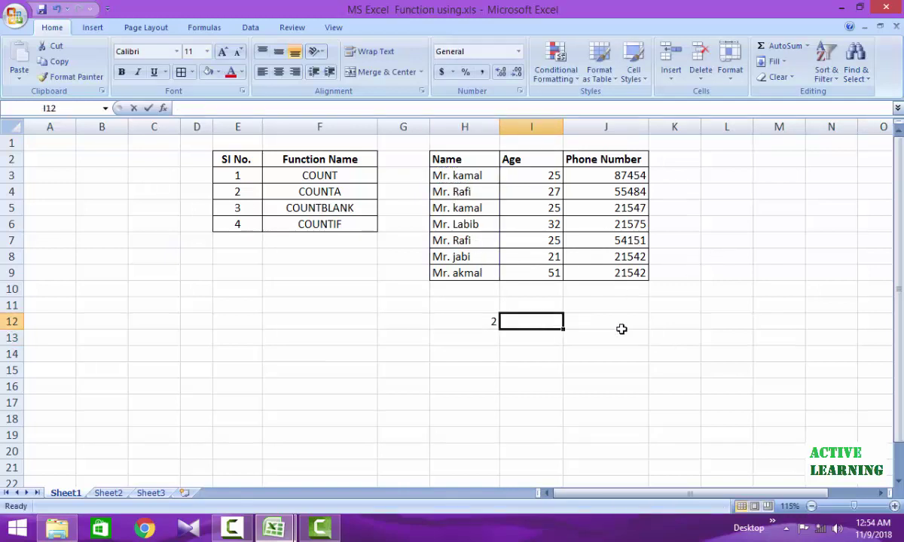
type("Mr. K")
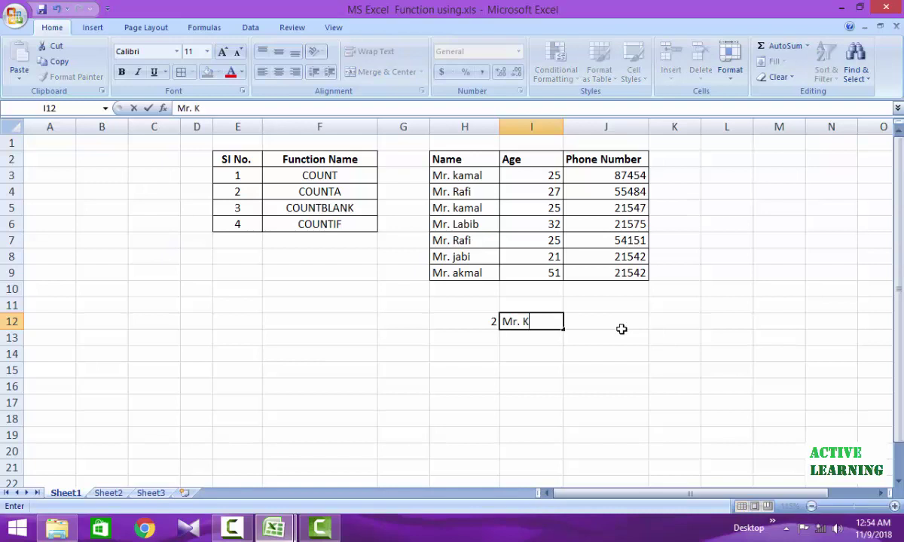
type("al")
key("BackSpace")
key("BackSpace")
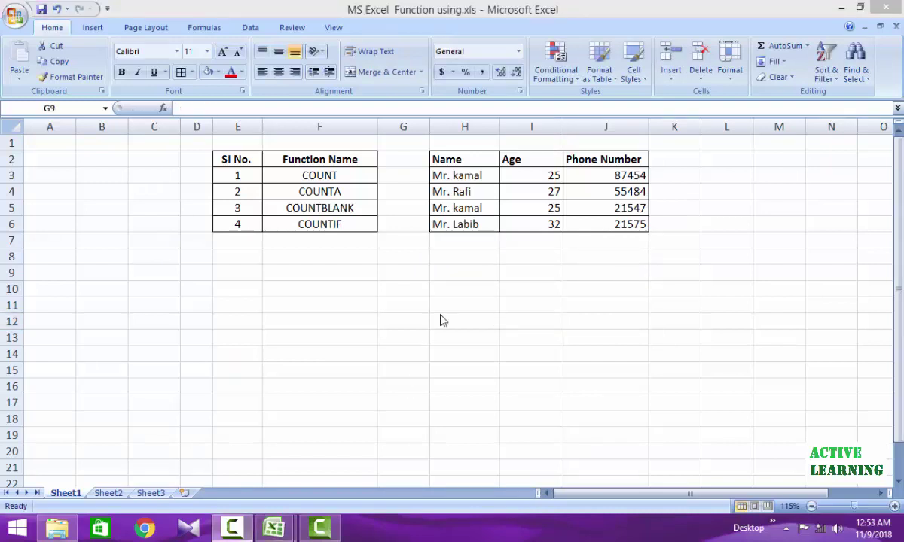
Extend the all-borders grid of the Name, Age and Phone Number table down over H6:J9 for three more rows.
left_click(417, 275)
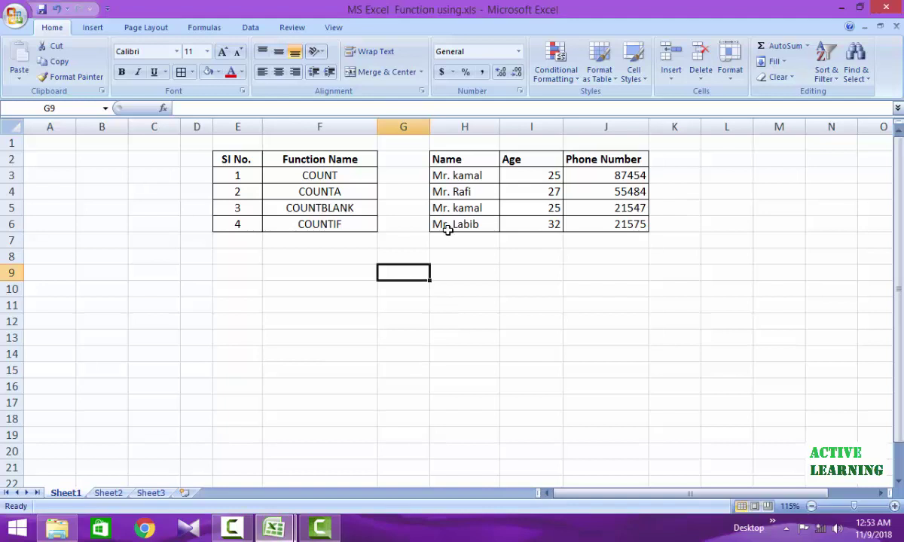
left_click(447, 235)
left_click(450, 223)
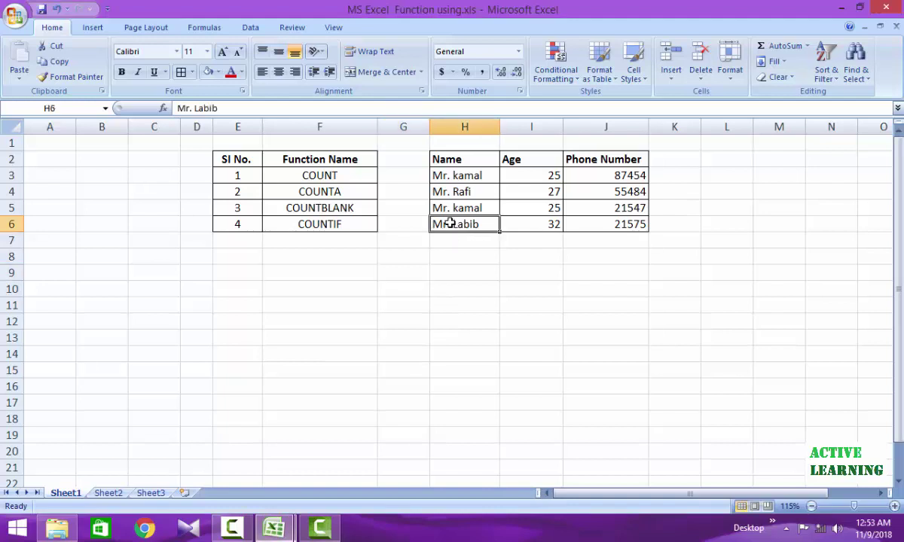
left_click_drag(450, 224, 607, 270)
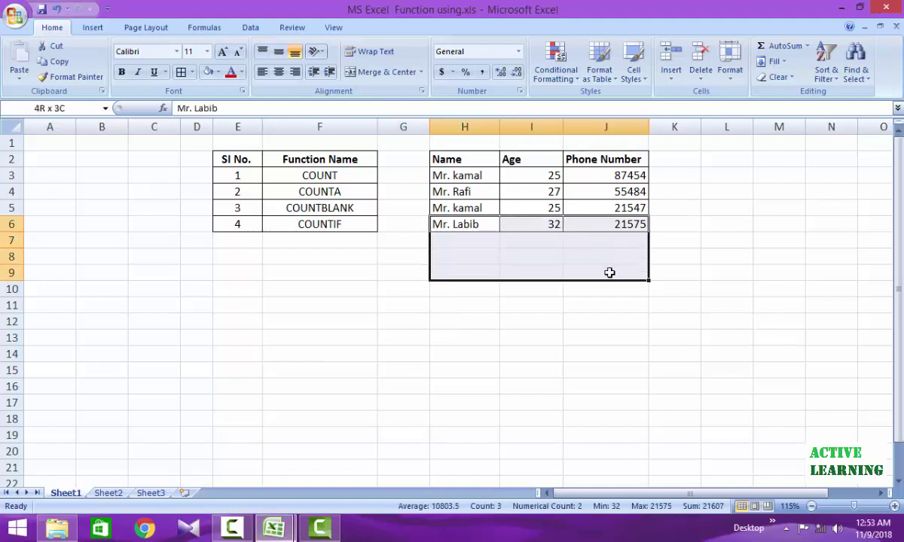
left_click(181, 73)
Enter three more people's names in H7:H9, repeating the name from H4 in H7 and adding two new ones.
left_click(452, 239)
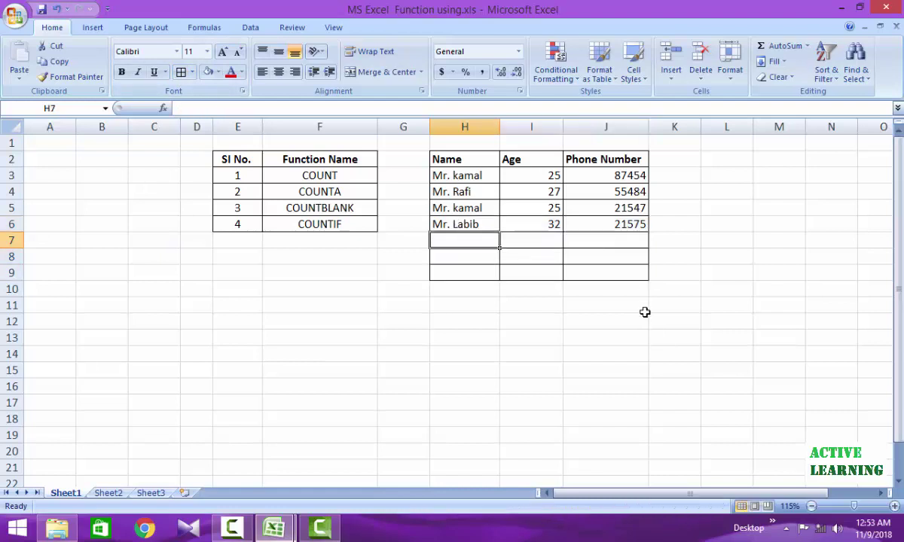
type("M")
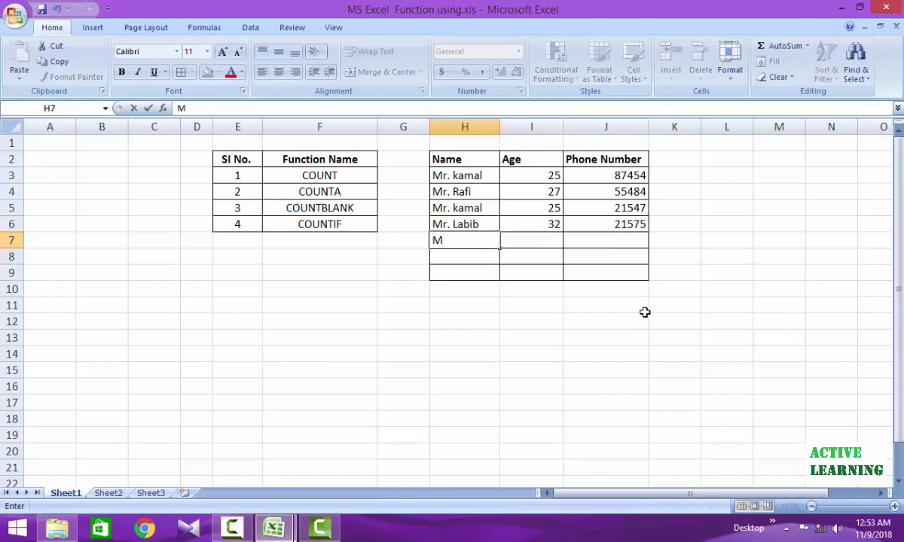
type("r. Rafi")
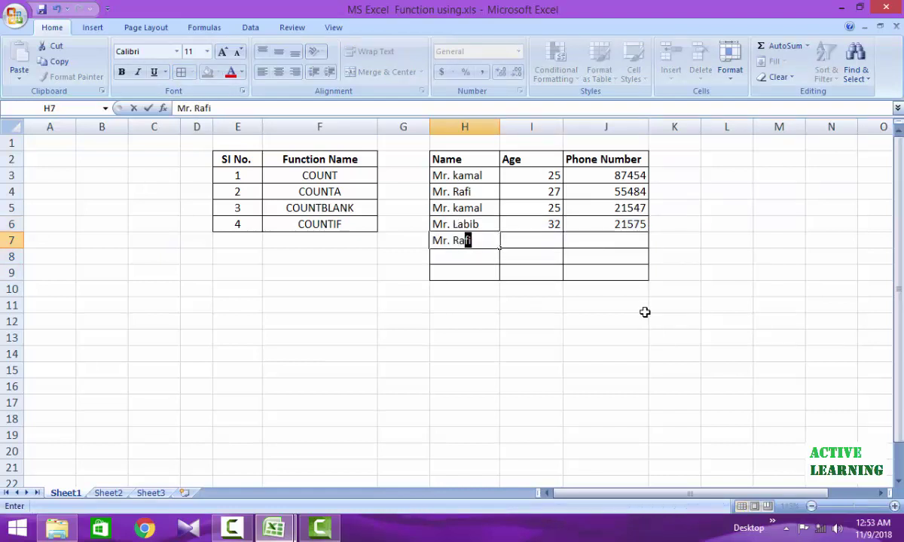
key("Return")
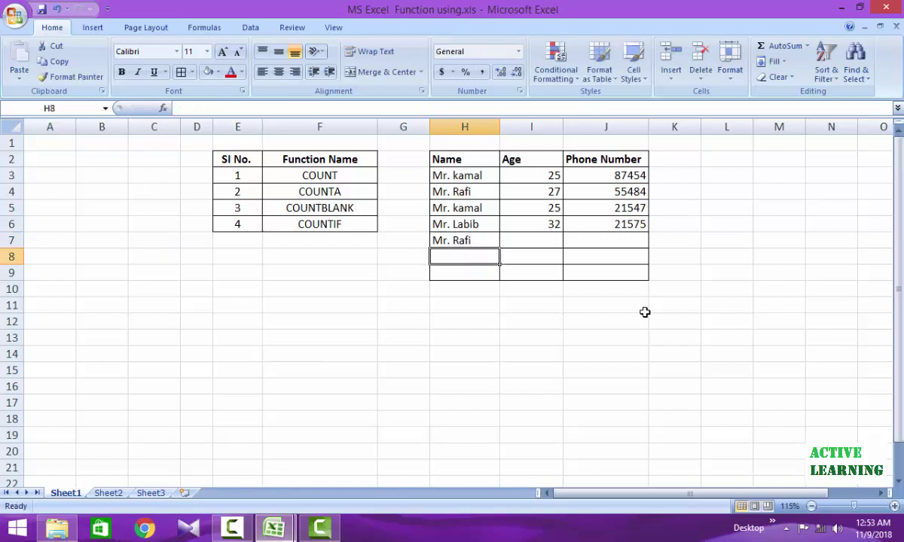
type("Mr. jabi")
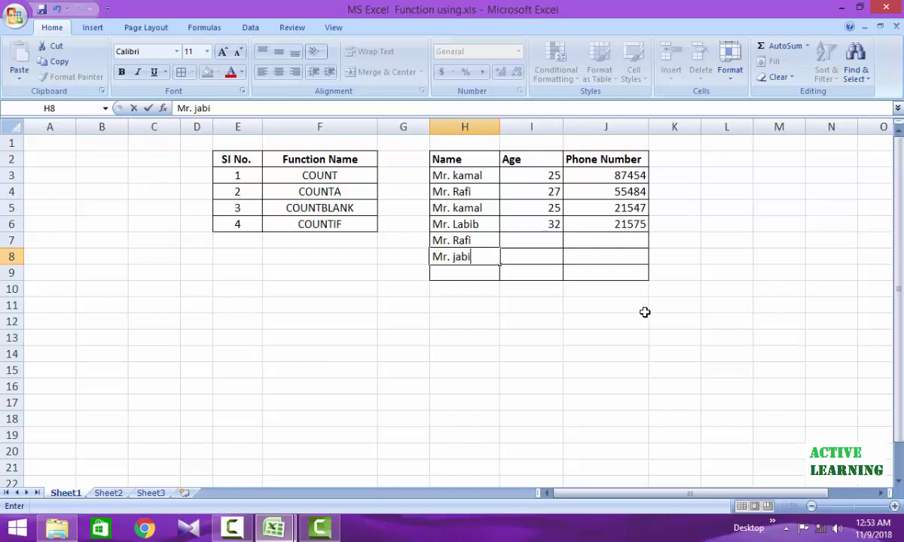
key("Return")
type("Mr")
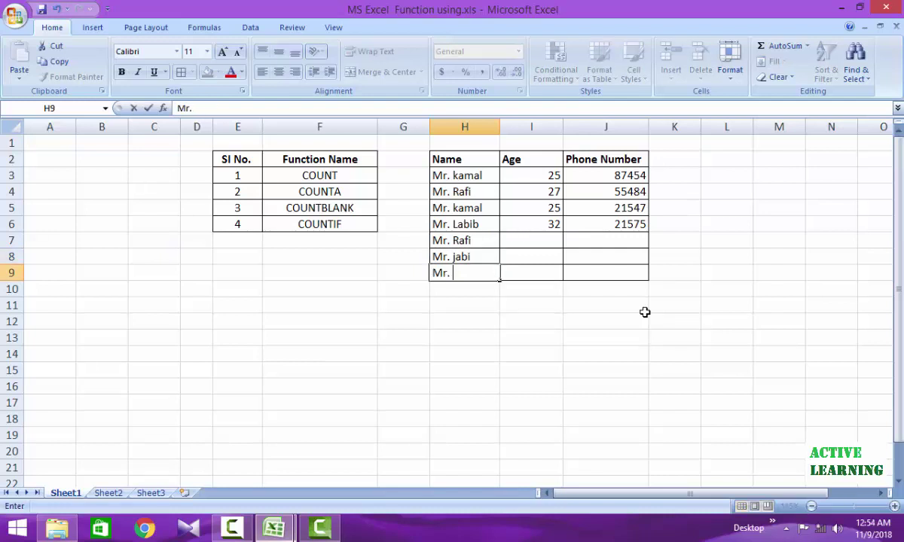
type(". akmal")
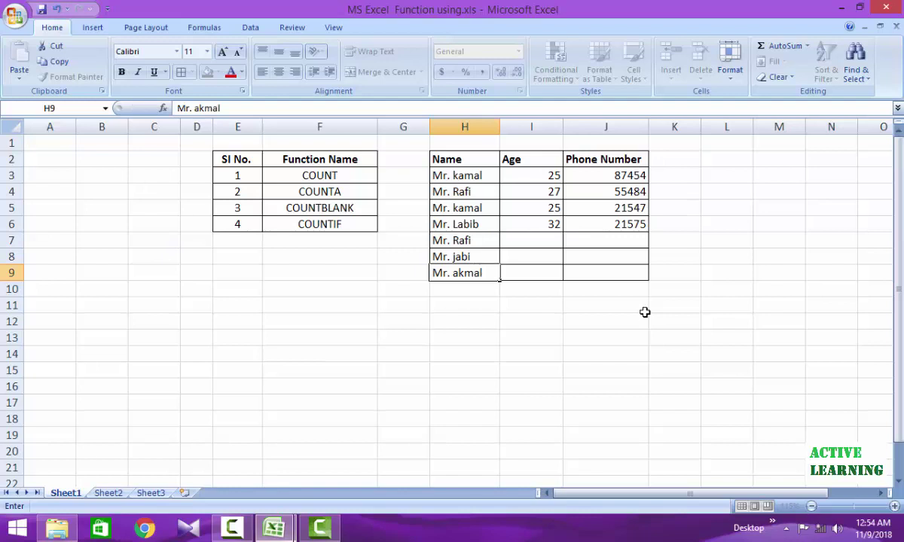
key("Return")
Fill in the ages 25, 21 and 51 in cells I7 to I9.
key("Up")
key("Up")
key("Right")
key("Up")
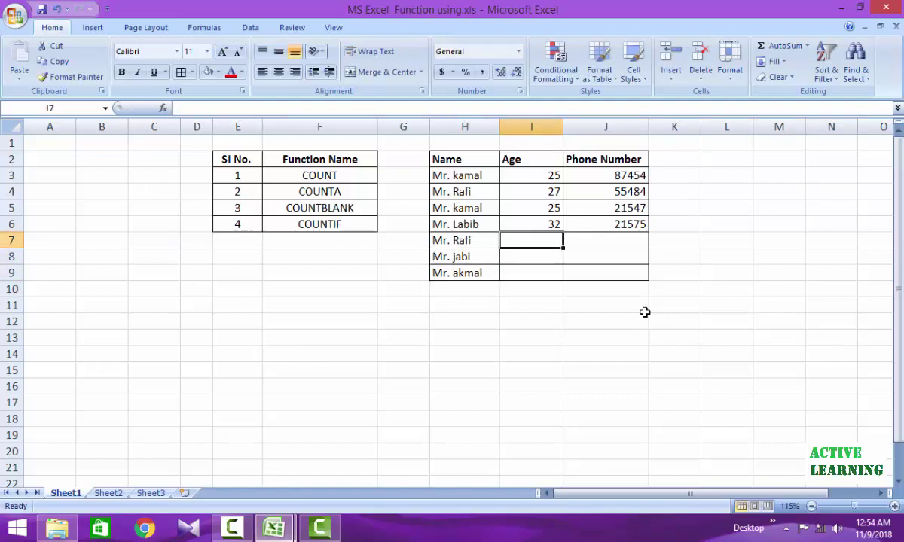
type("25")
key("Return")
type("21")
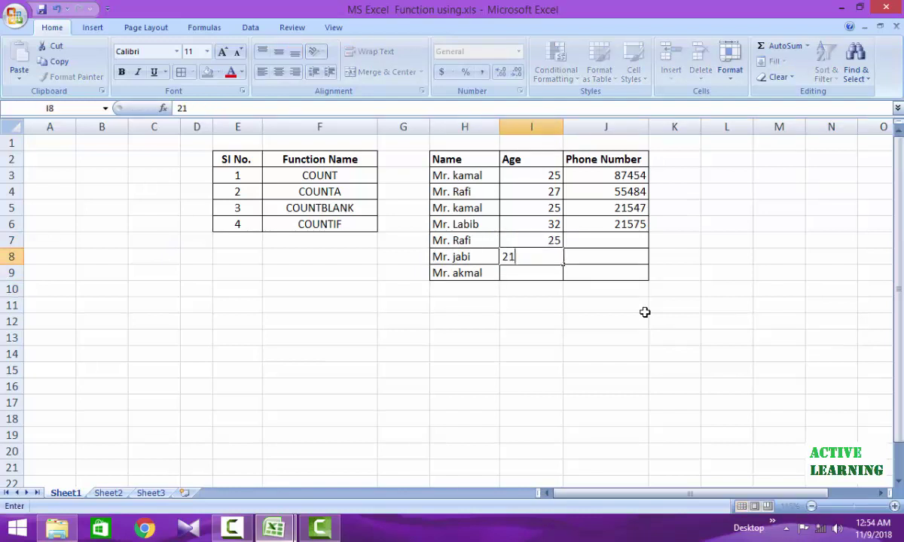
key("Return")
type("51")
key("Return")
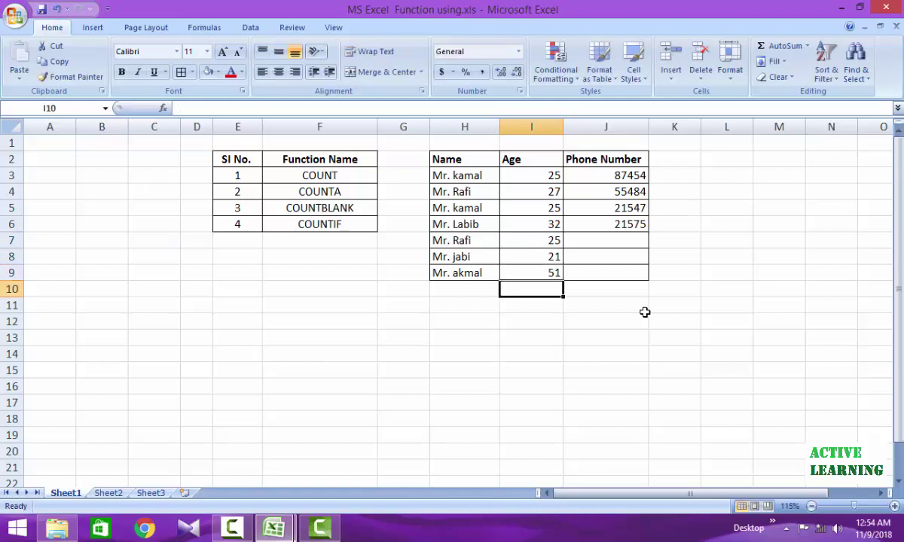
type("02")
key("BackSpace")
key("BackSpace")
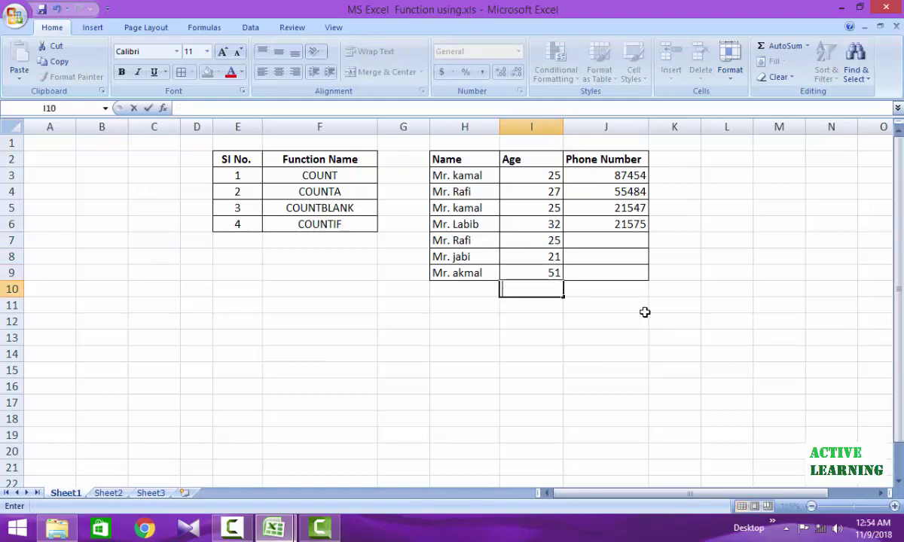
Fill in the phone numbers for the three added people in cells J7 to J9.
key("Up")
key("Right")
key("Right")
key("Up")
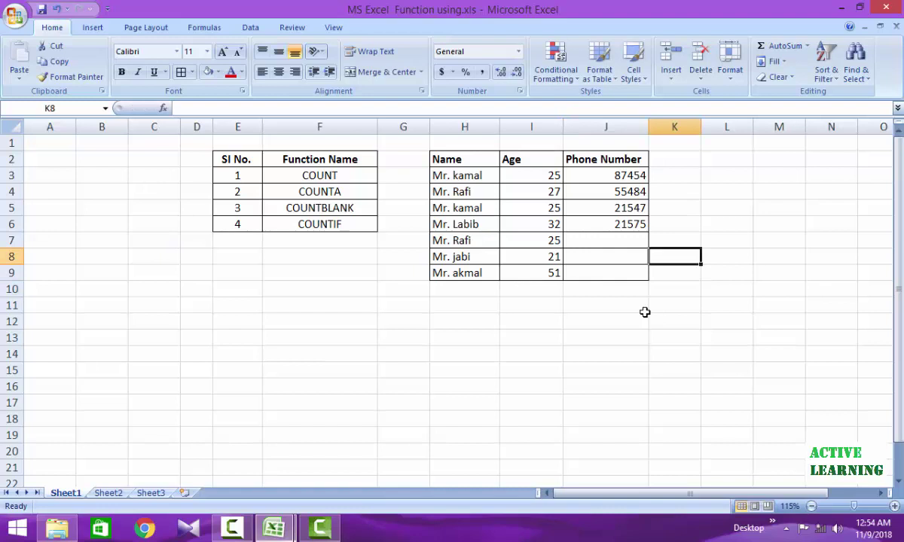
key("Up")
key("Left")
type("5415")
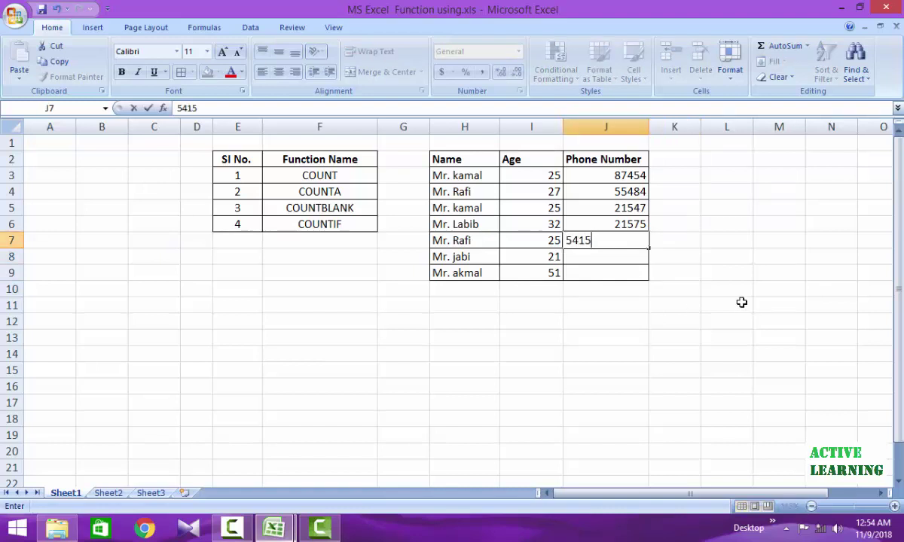
type("1")
key("Return")
type("21")
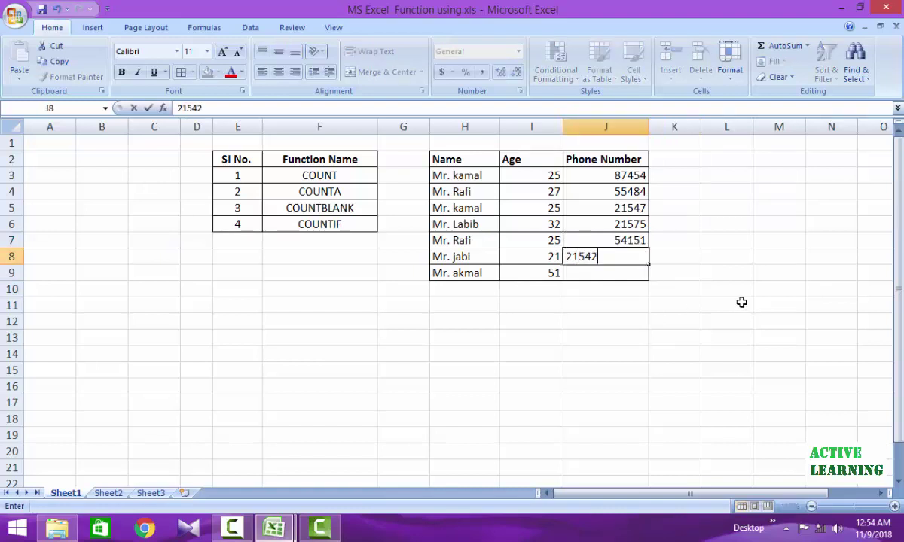
key("Return")
type("21542")
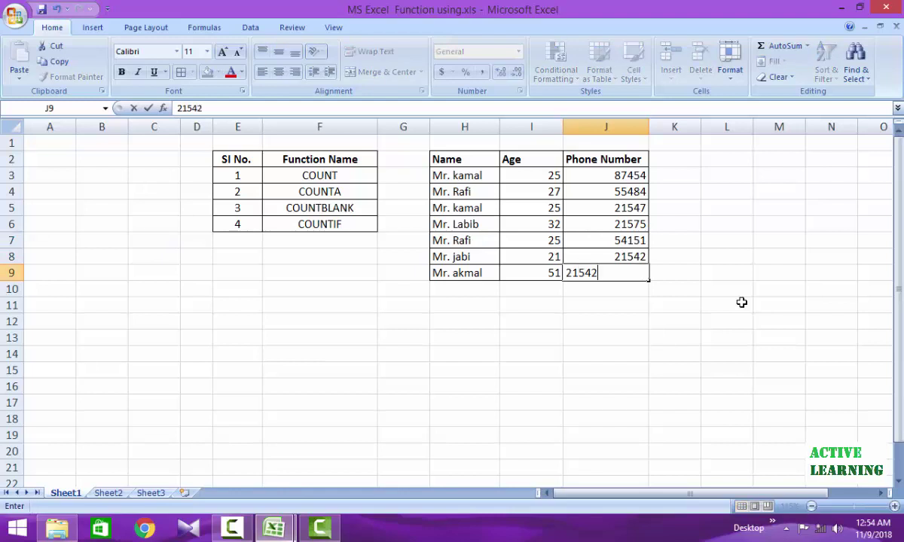
key("Return")
Enter a COUNTIF formula in cell H12 with range H3:H9 and cell H3 as the criteria.
key("Left")
key("Left")
key("Down")
key("Down")
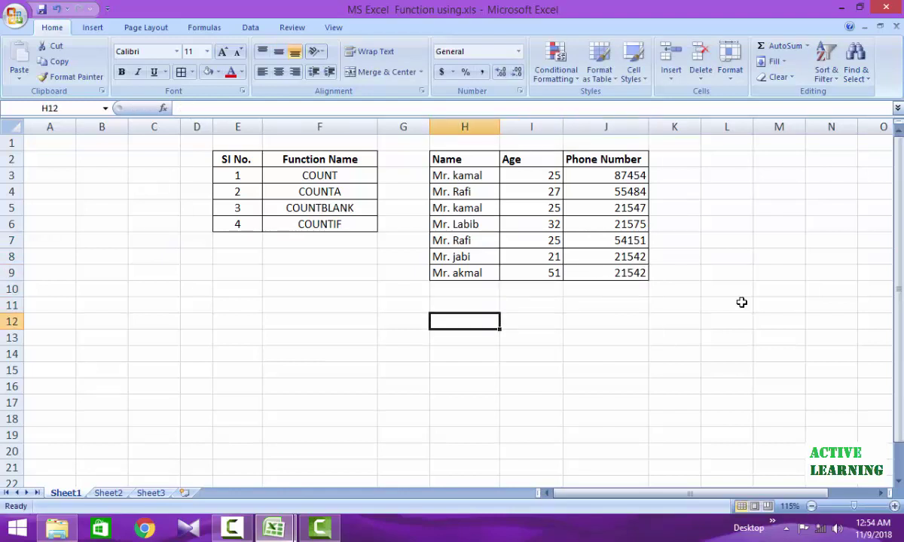
type("=C")
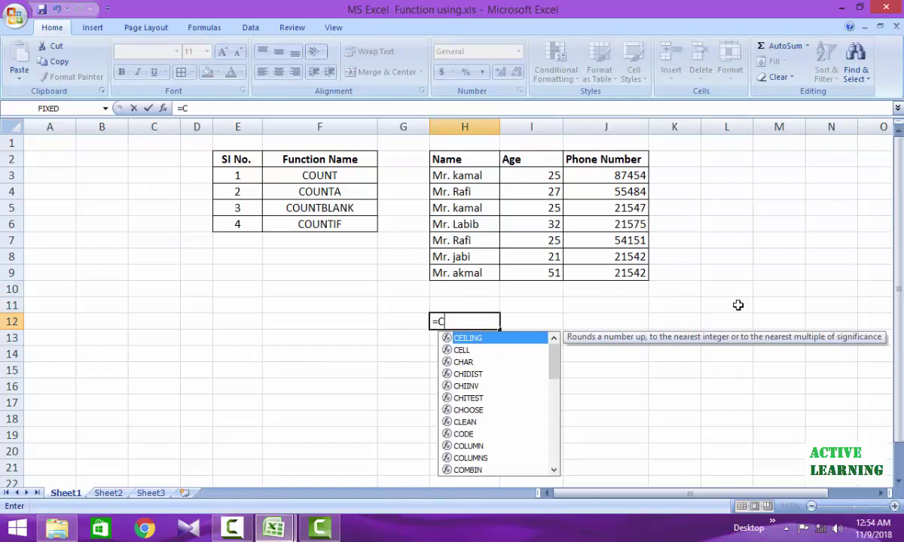
type("ount")
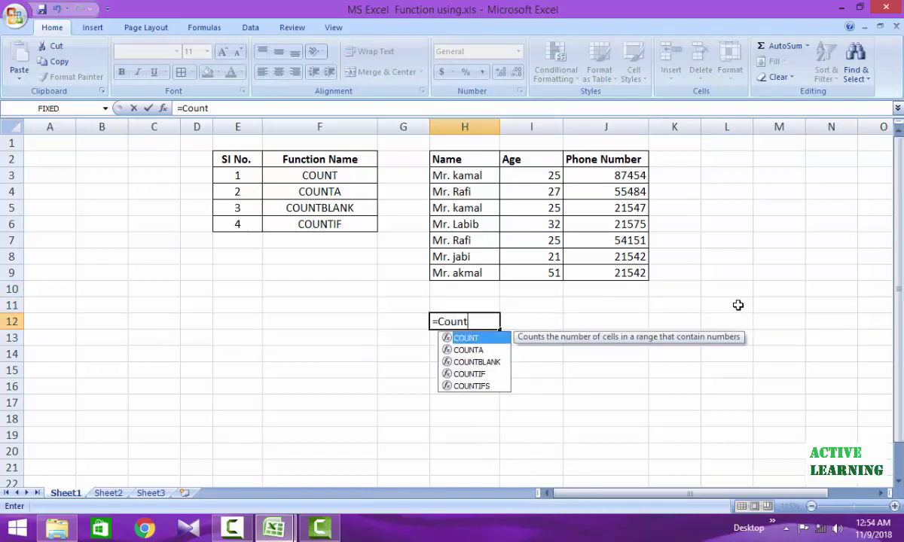
type("if")
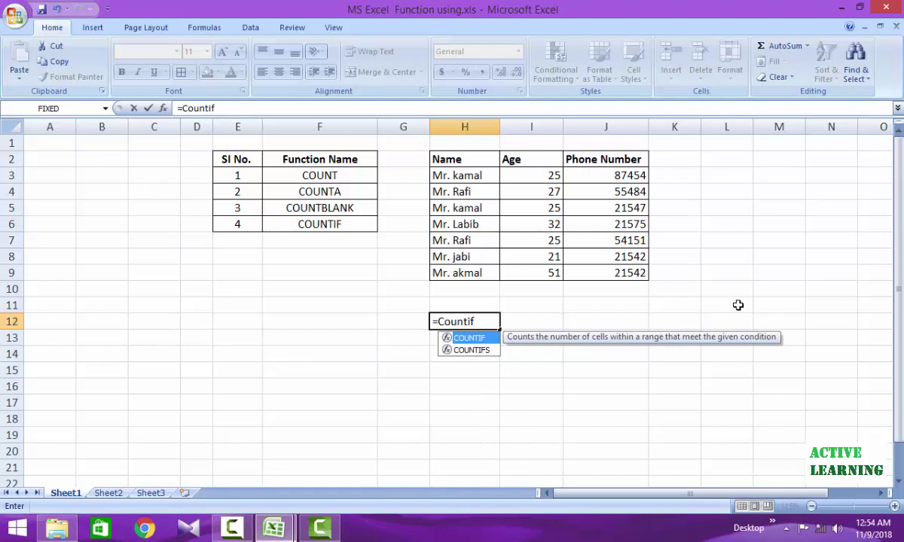
double_click(474, 339)
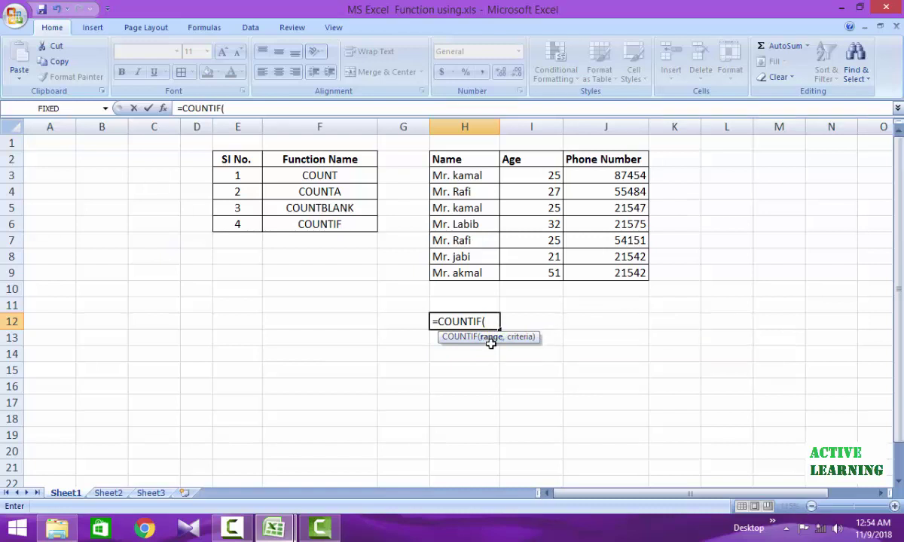
left_click_drag(465, 176, 480, 271)
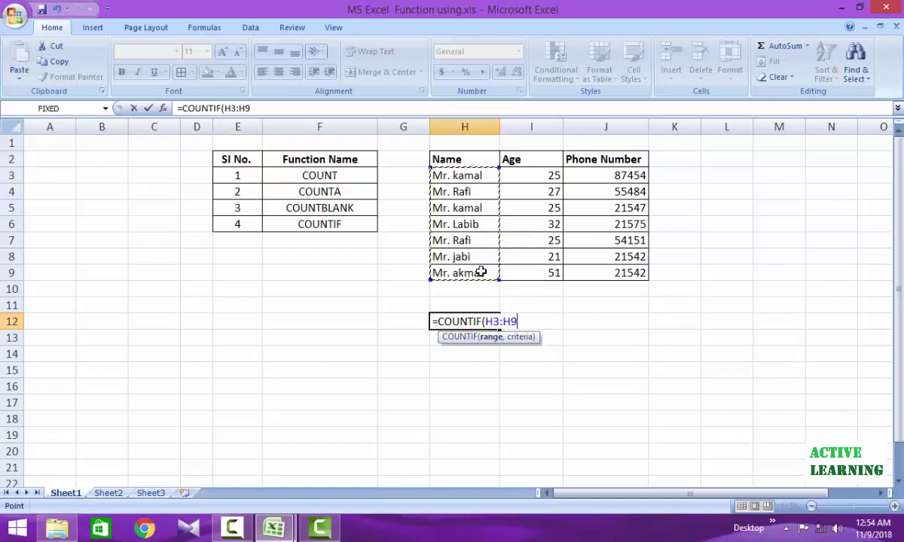
type(",")
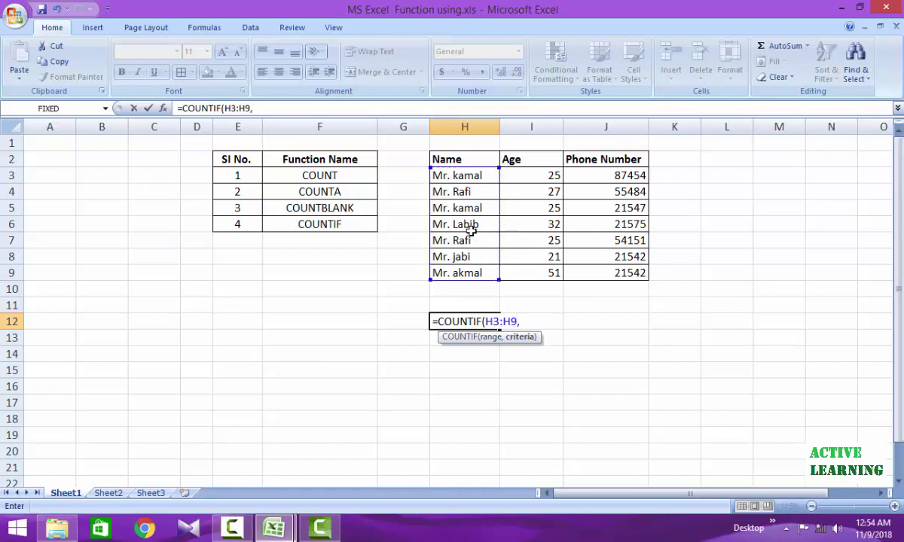
left_click(454, 178)
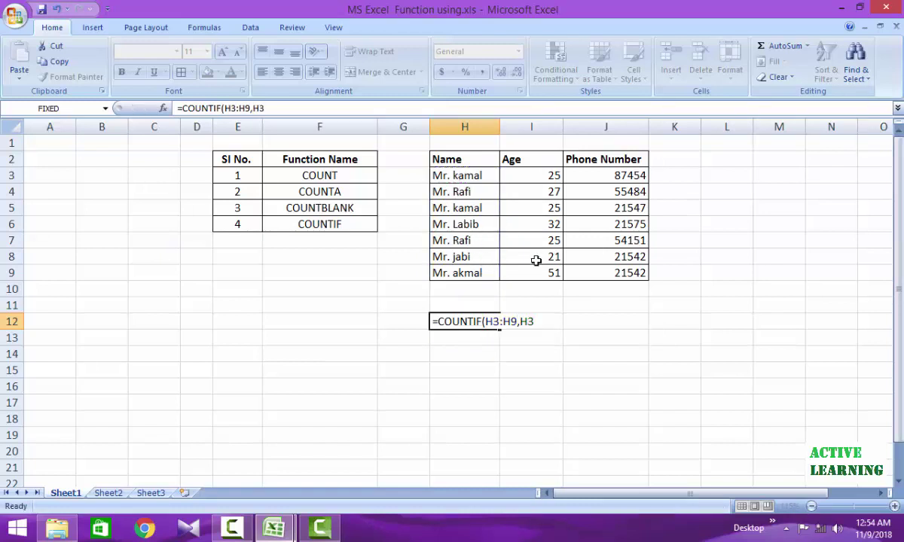
key("Return")
Label the COUNTIF result by entering the person's name from H3 in cell I12.
left_click(537, 322)
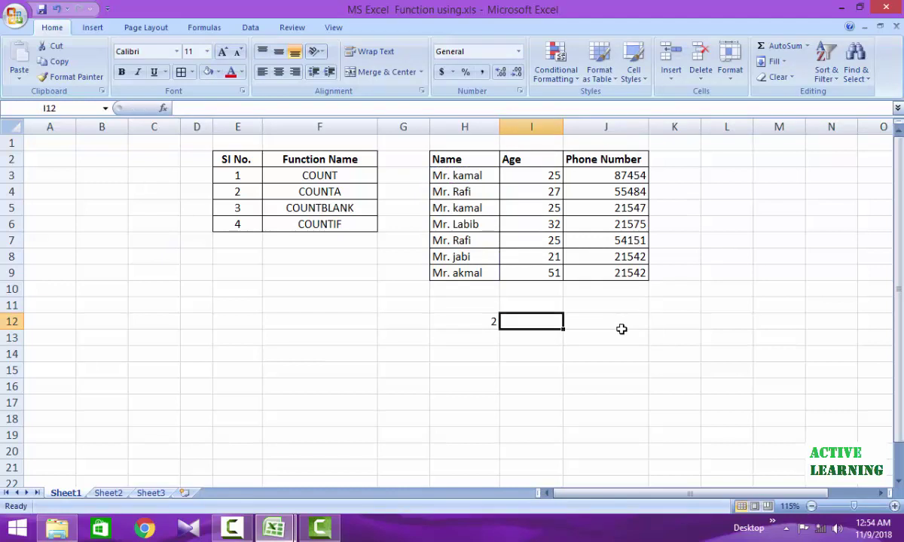
type("Mr.")
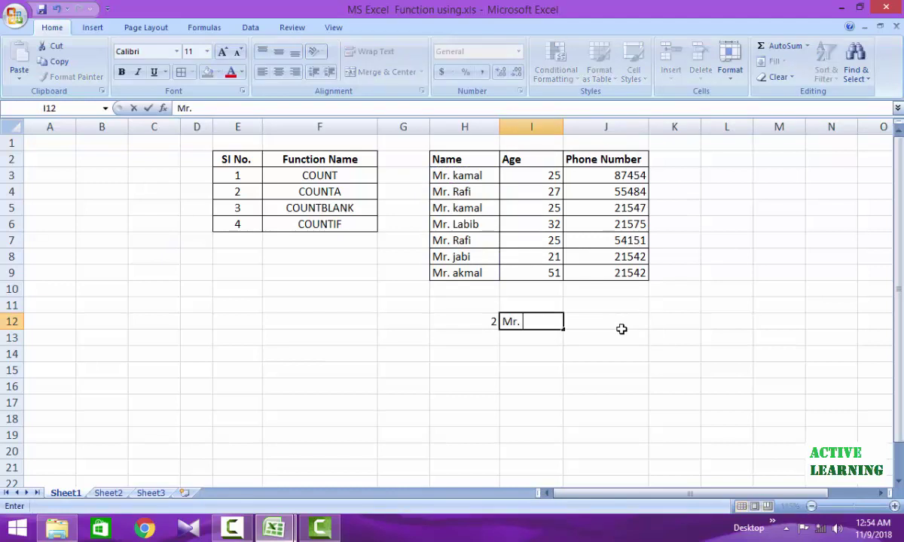
type(" Kal")
key("BackSpace")
key("BackSpace")
type("mal")
key("Return")
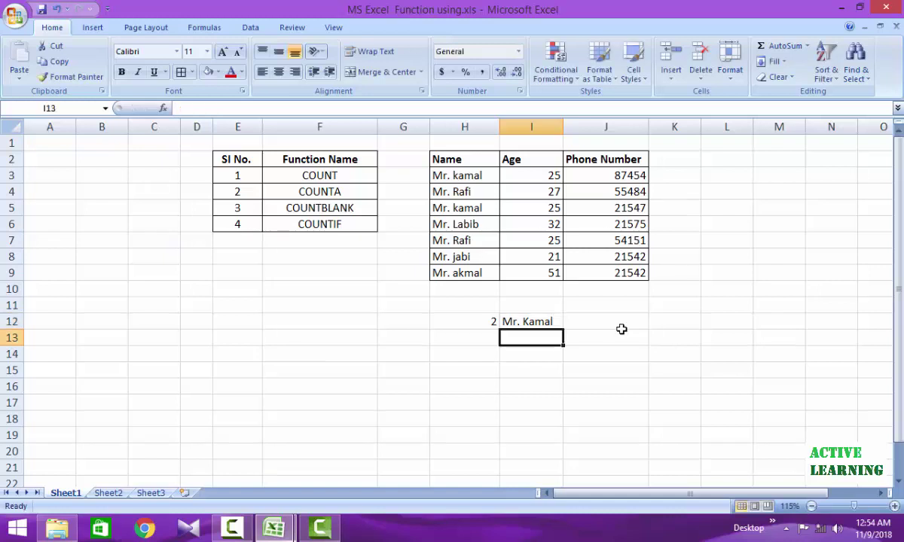
Enter the person's name from H4 in cell I13 as the next label.
type("M")
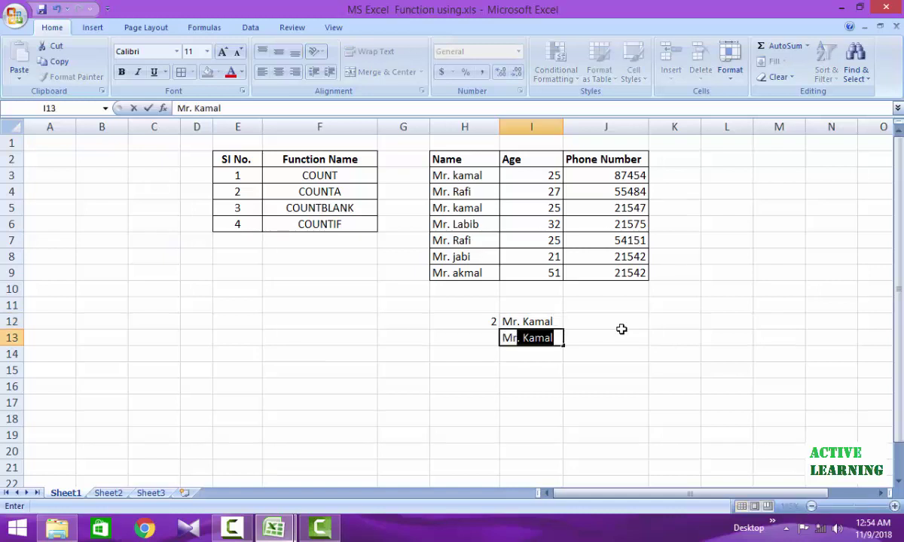
type("r. ra")
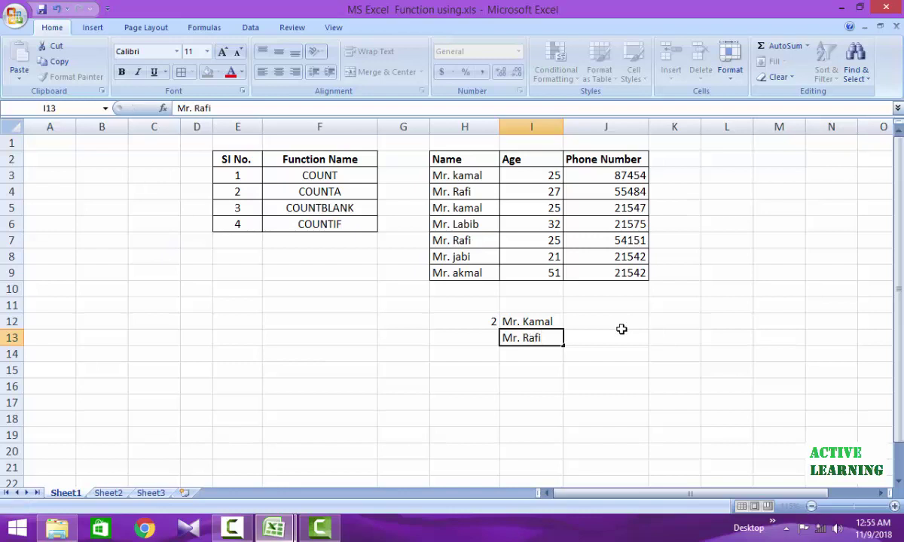
key("Return")
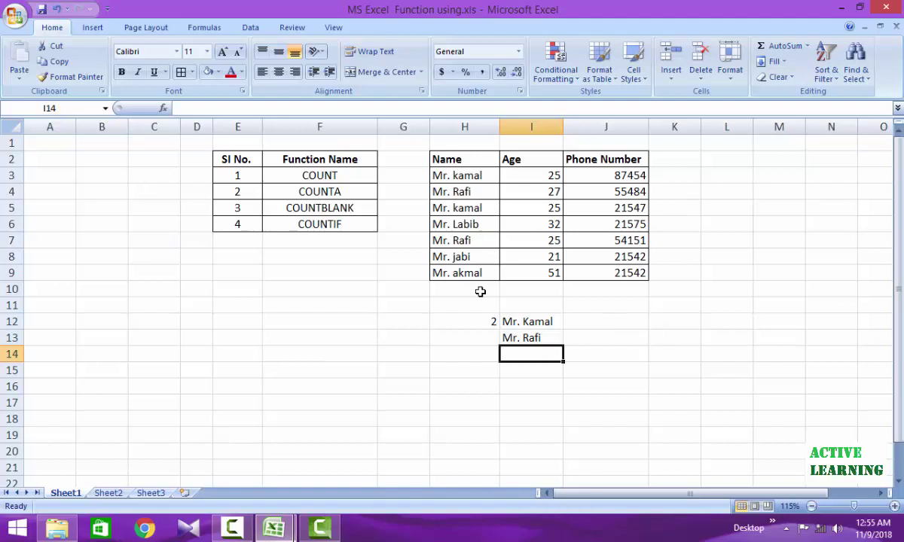
Enter a COUNTIF formula in cell H13 with range H3:H9 and cell H4 as the criteria.
left_click(448, 240)
left_click(490, 337)
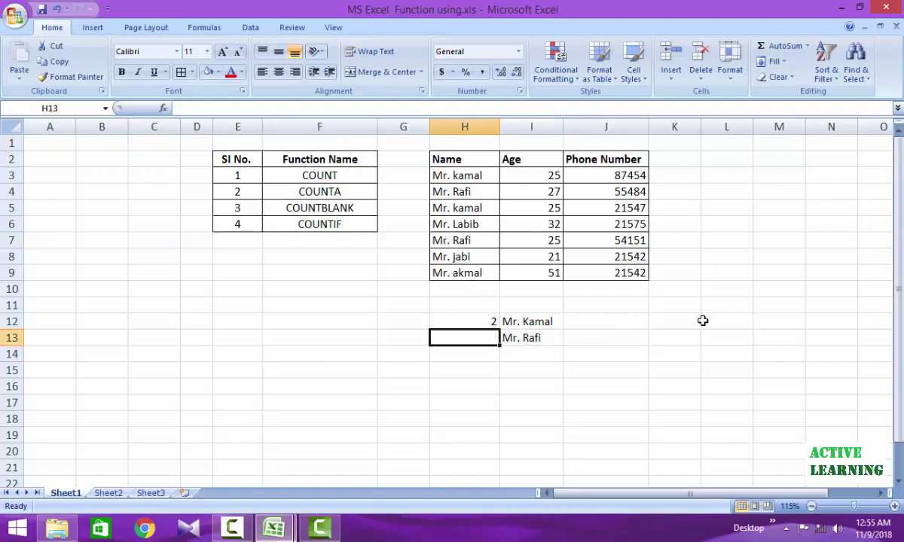
type("=")
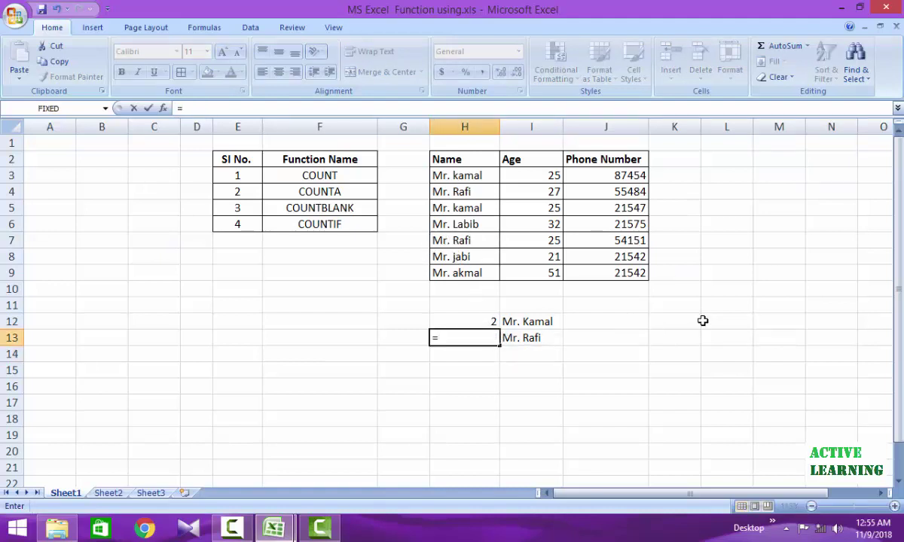
type("Counta")
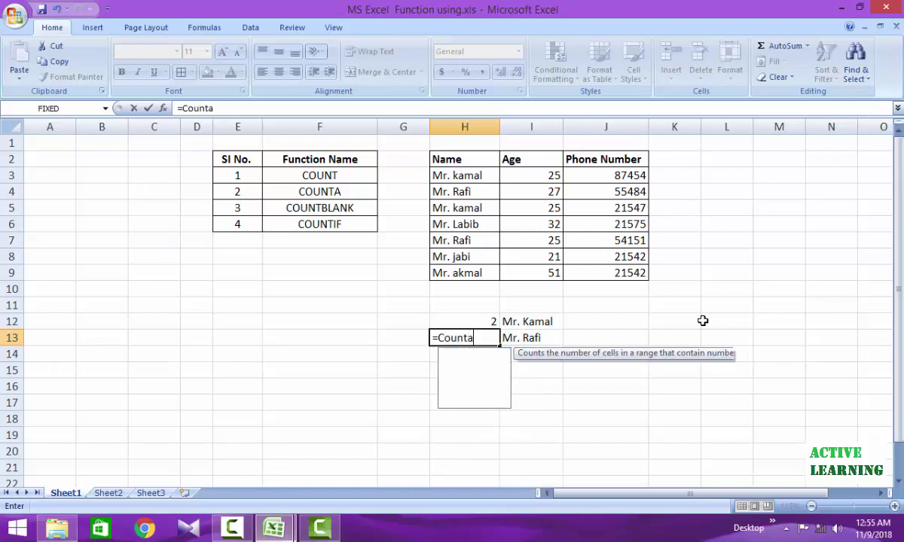
key("BackSpace")
type("if")
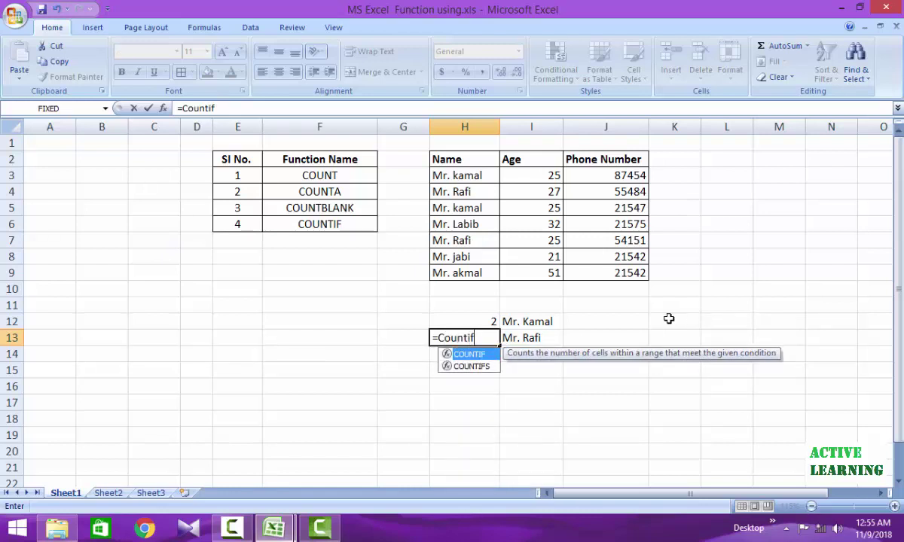
type("(")
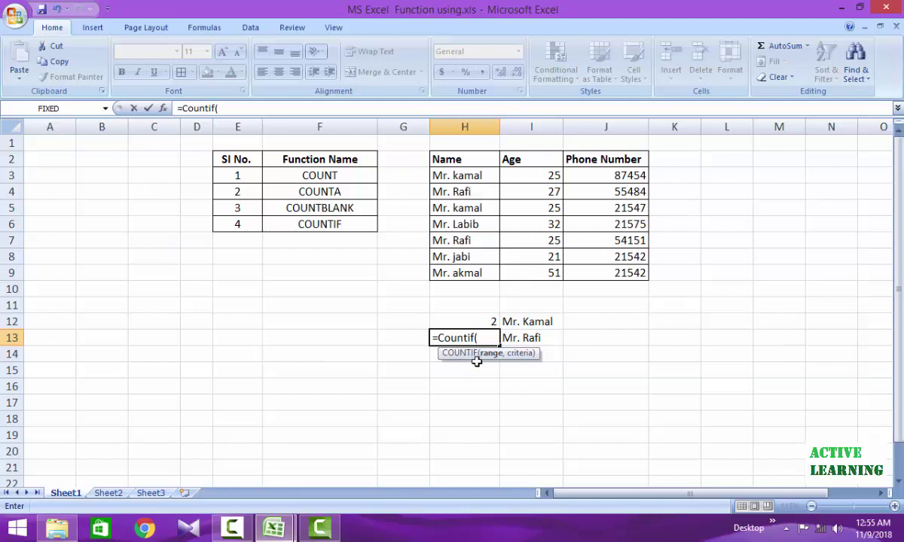
left_click_drag(456, 178, 455, 273)
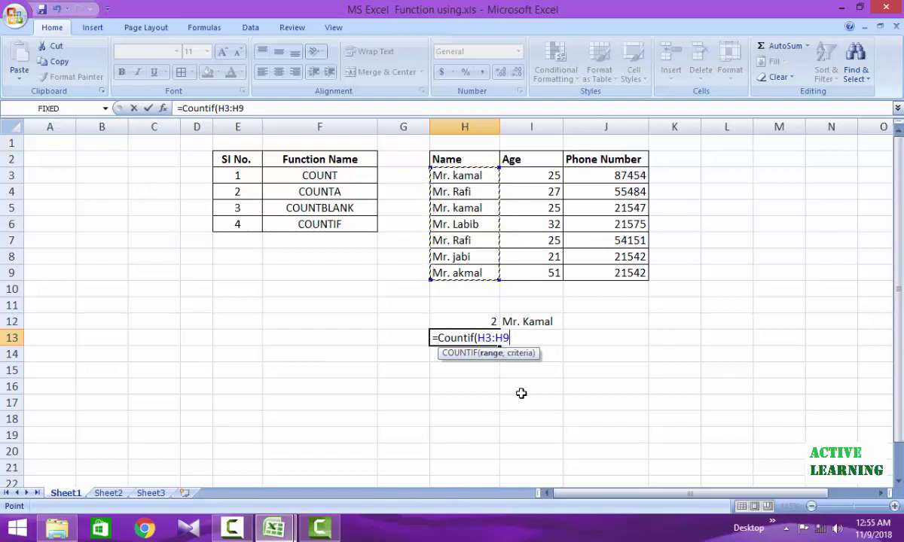
type(",")
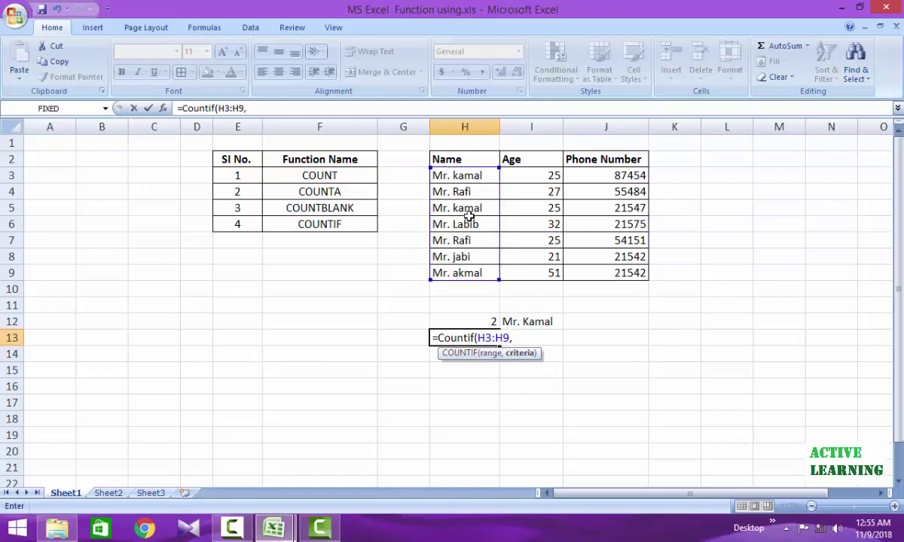
left_click(462, 191)
key("Return")
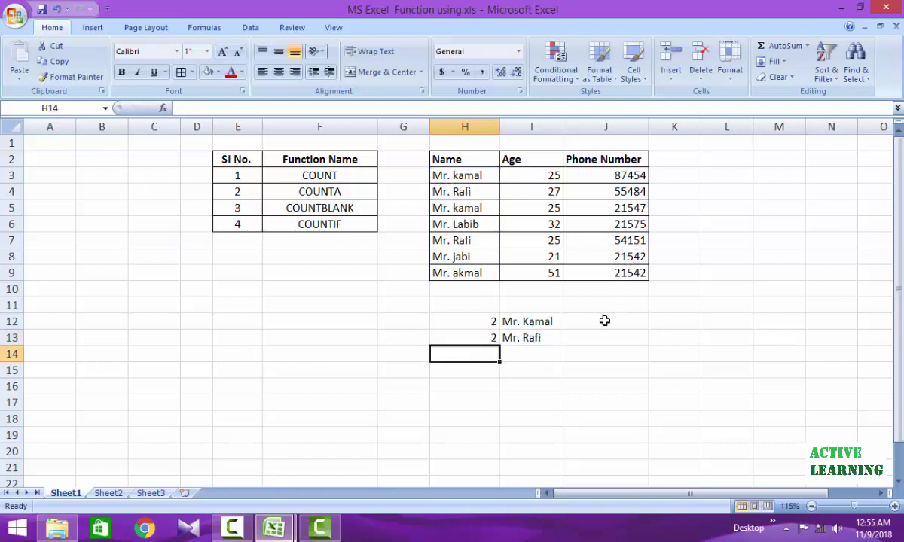